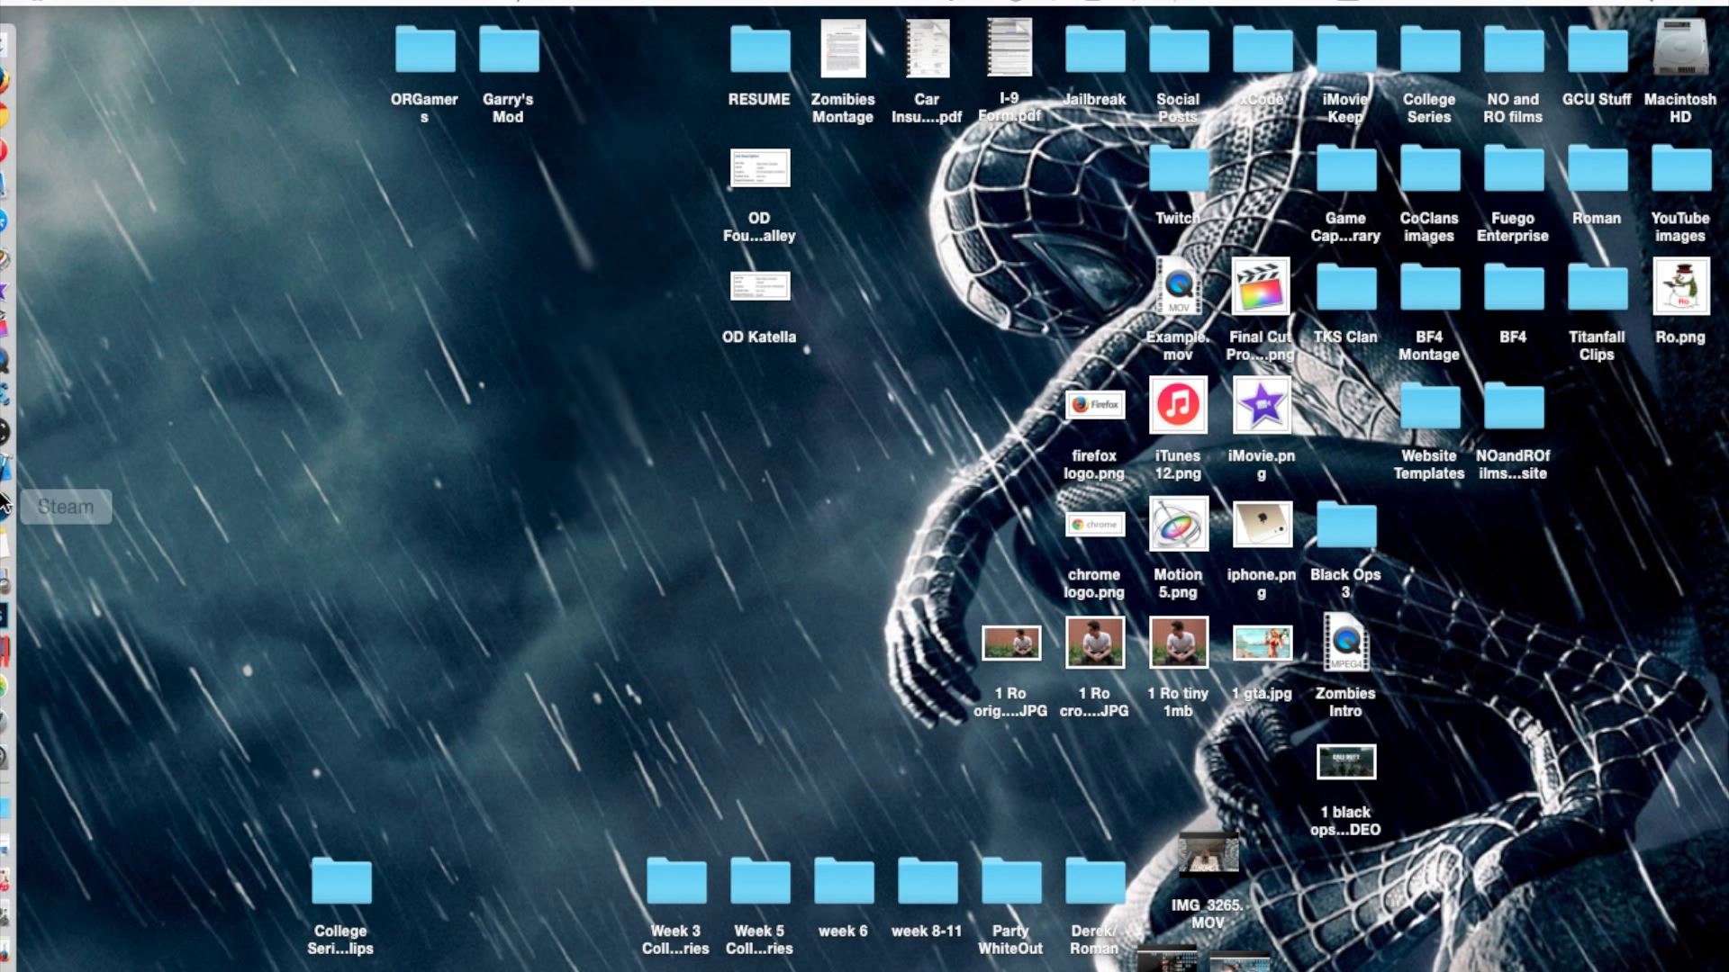
Launch Final Cut Pro and select the IMG_3265 clip in the library
left_click(23, 287)
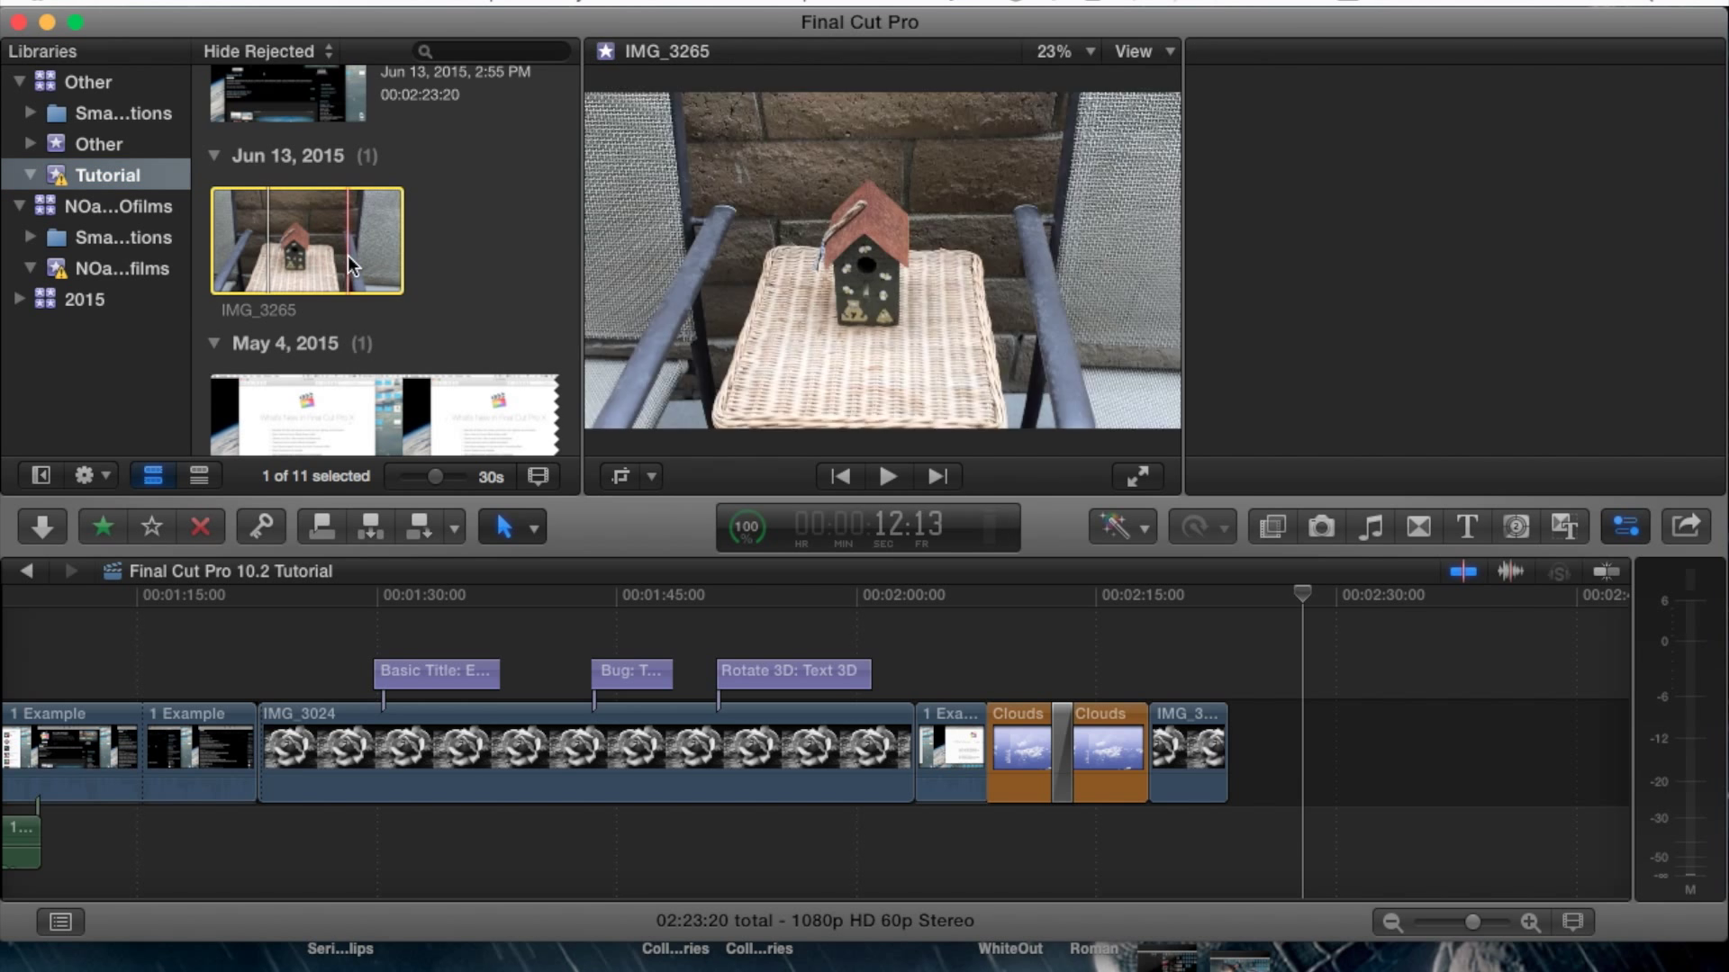
left_click(328, 286)
left_click(1191, 658)
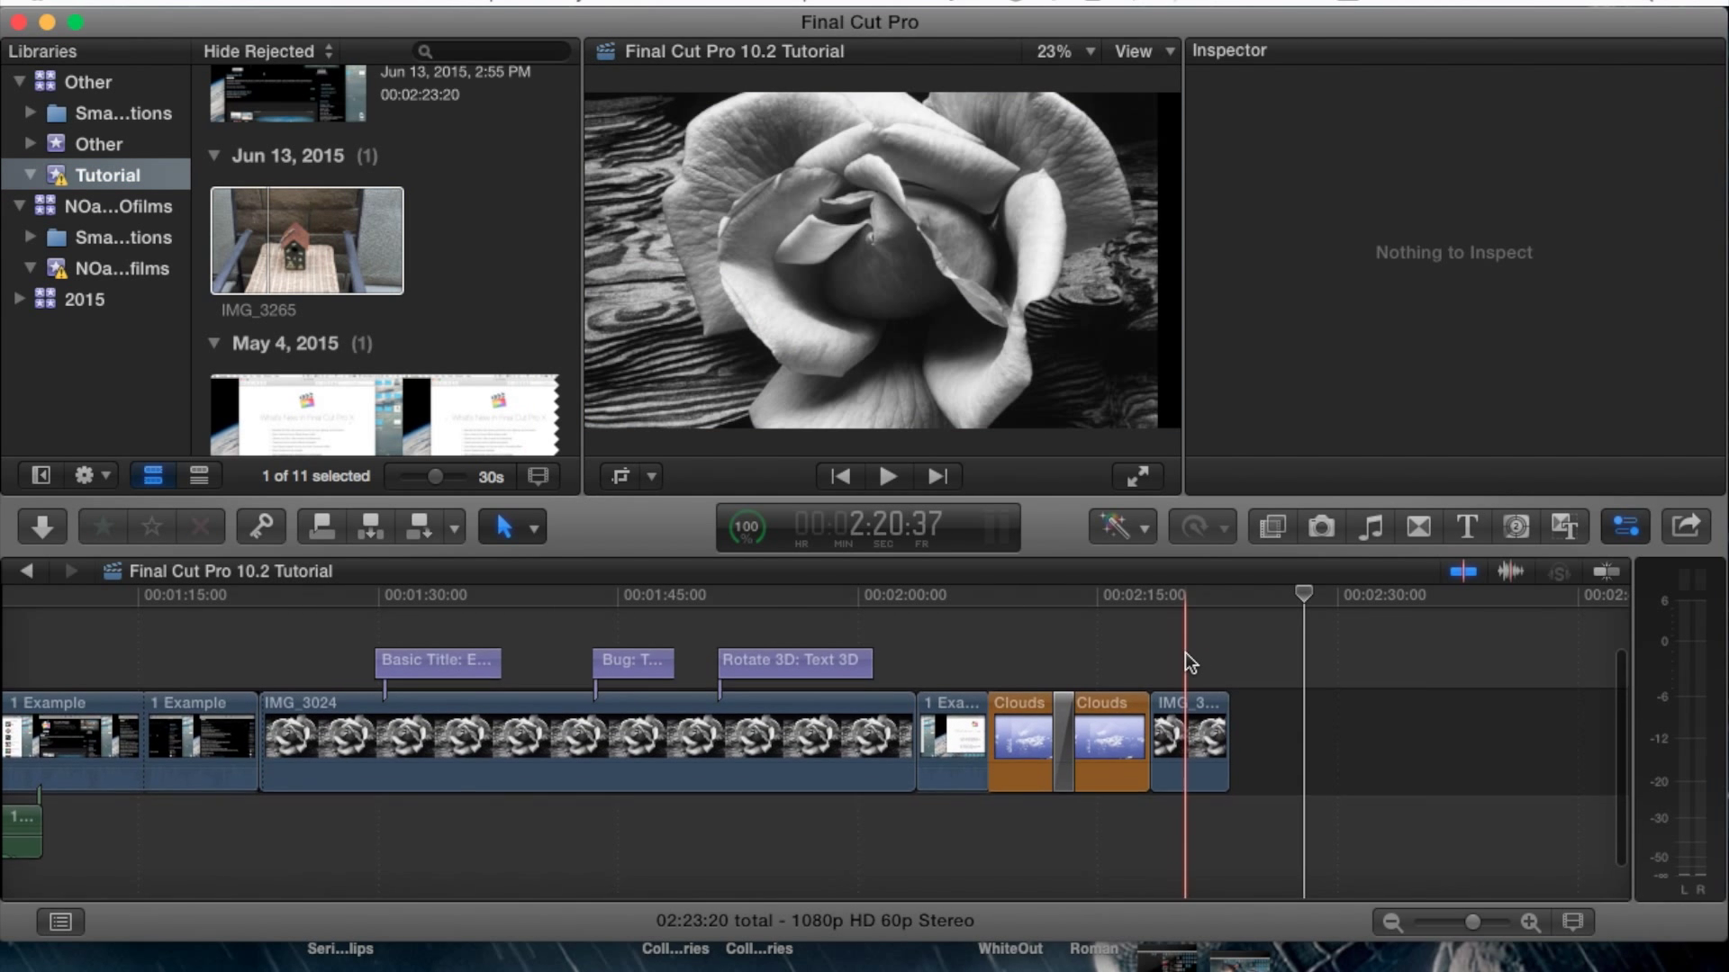
Preview IMG_3265 at a mid-clip frame, then drag it toward the timeline
left_click(312, 256)
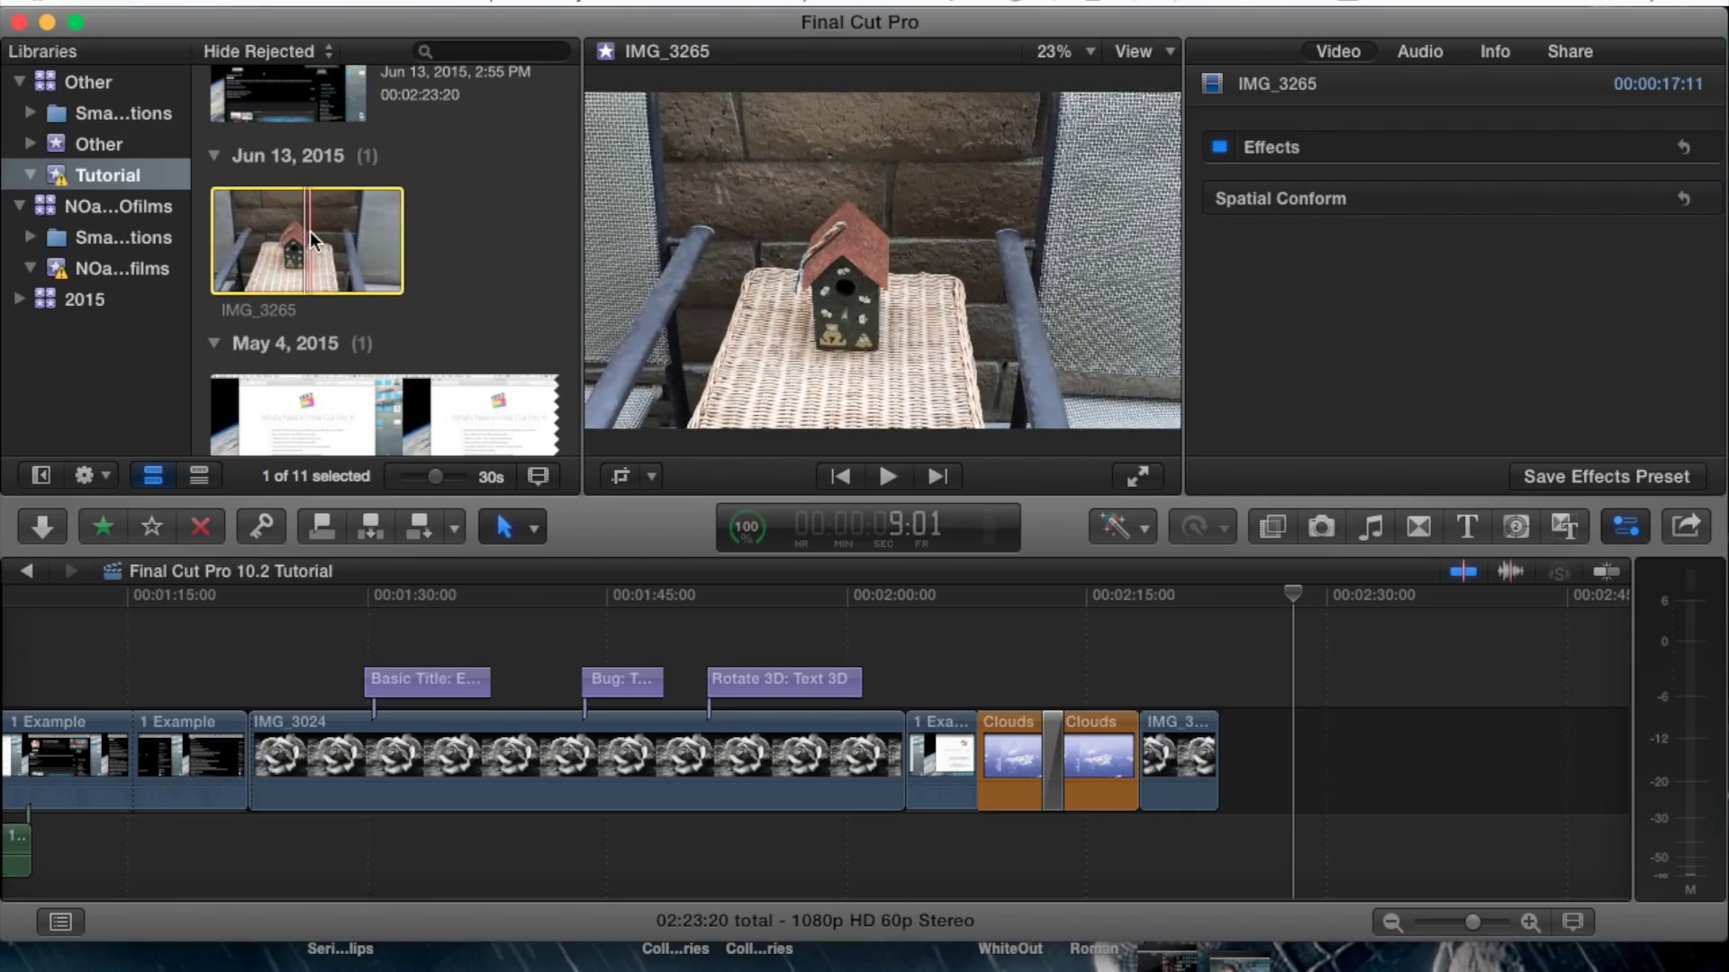
left_click(310, 231)
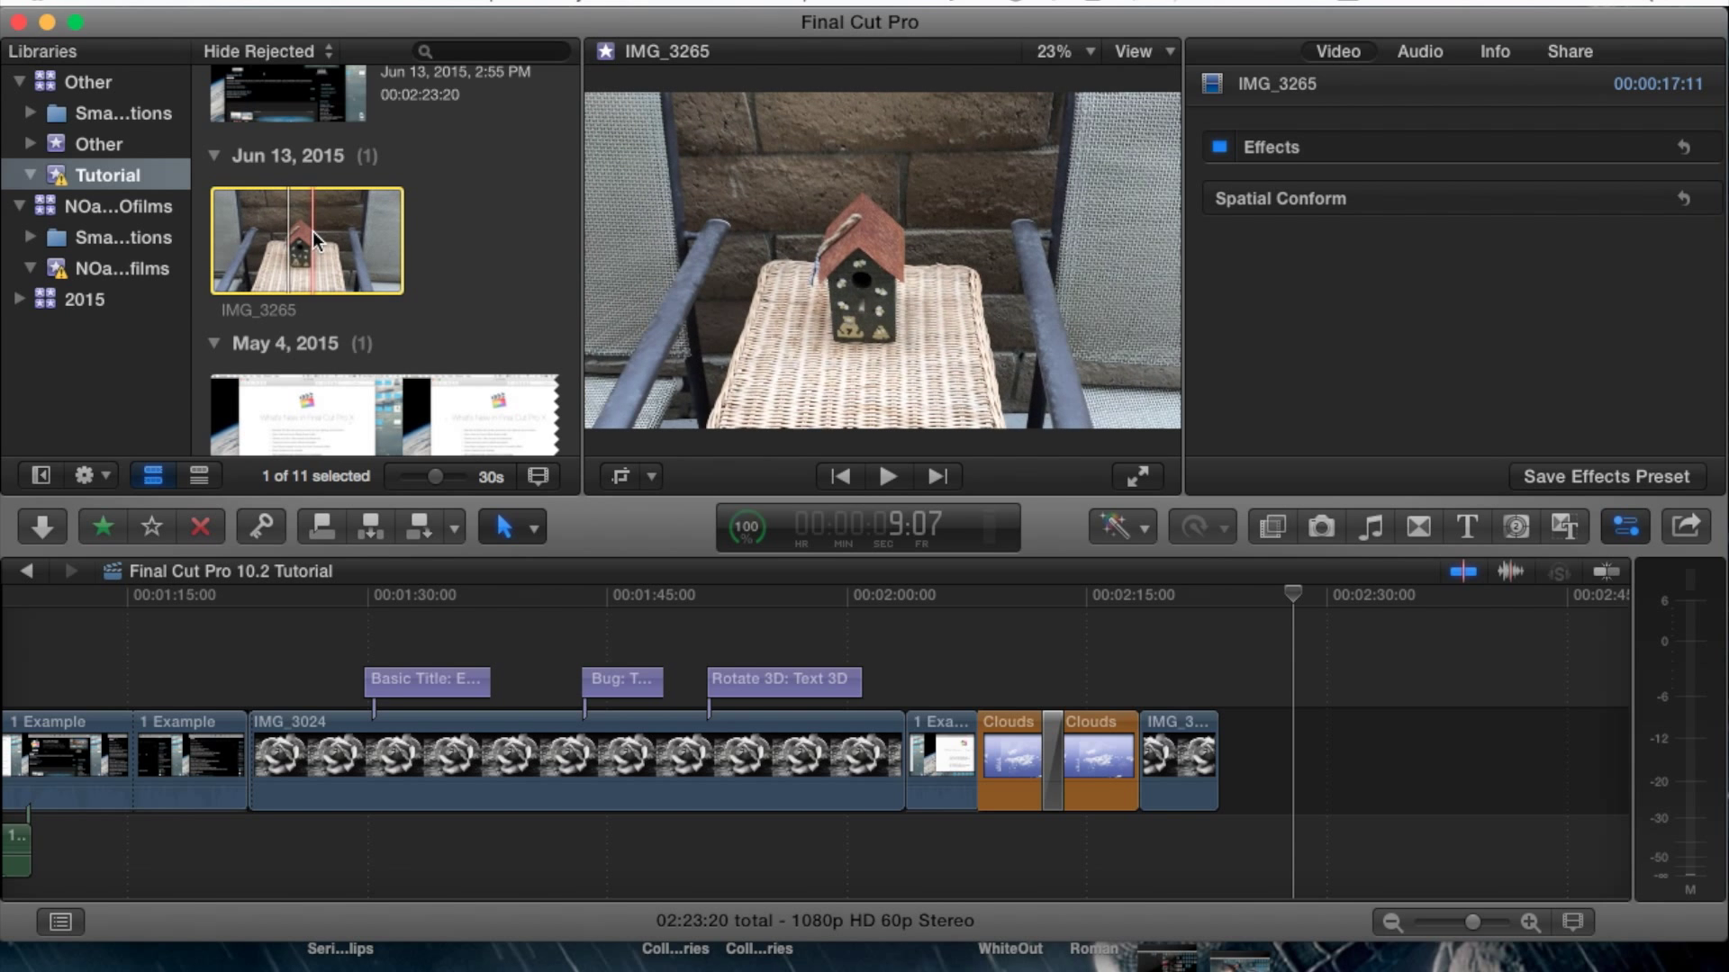
left_click_drag(313, 231, 1354, 756)
Drop IMG_3265 at the end of the timeline and select it
left_click(1352, 655)
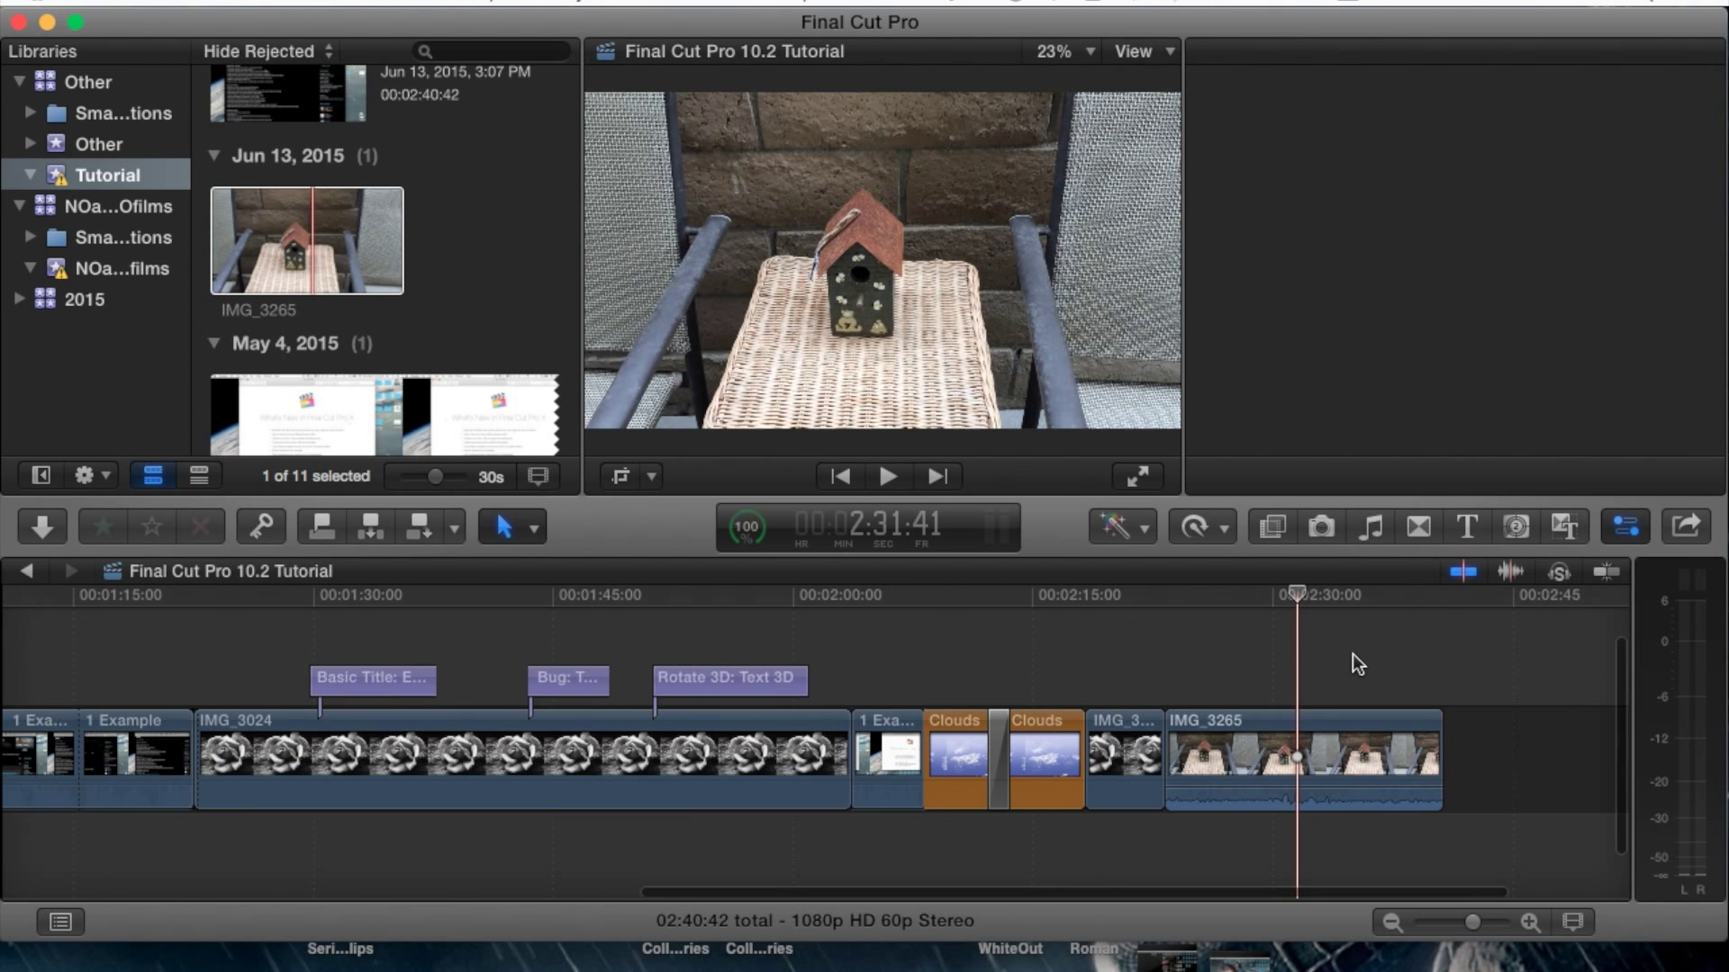
left_click(1273, 755)
left_click(1618, 527)
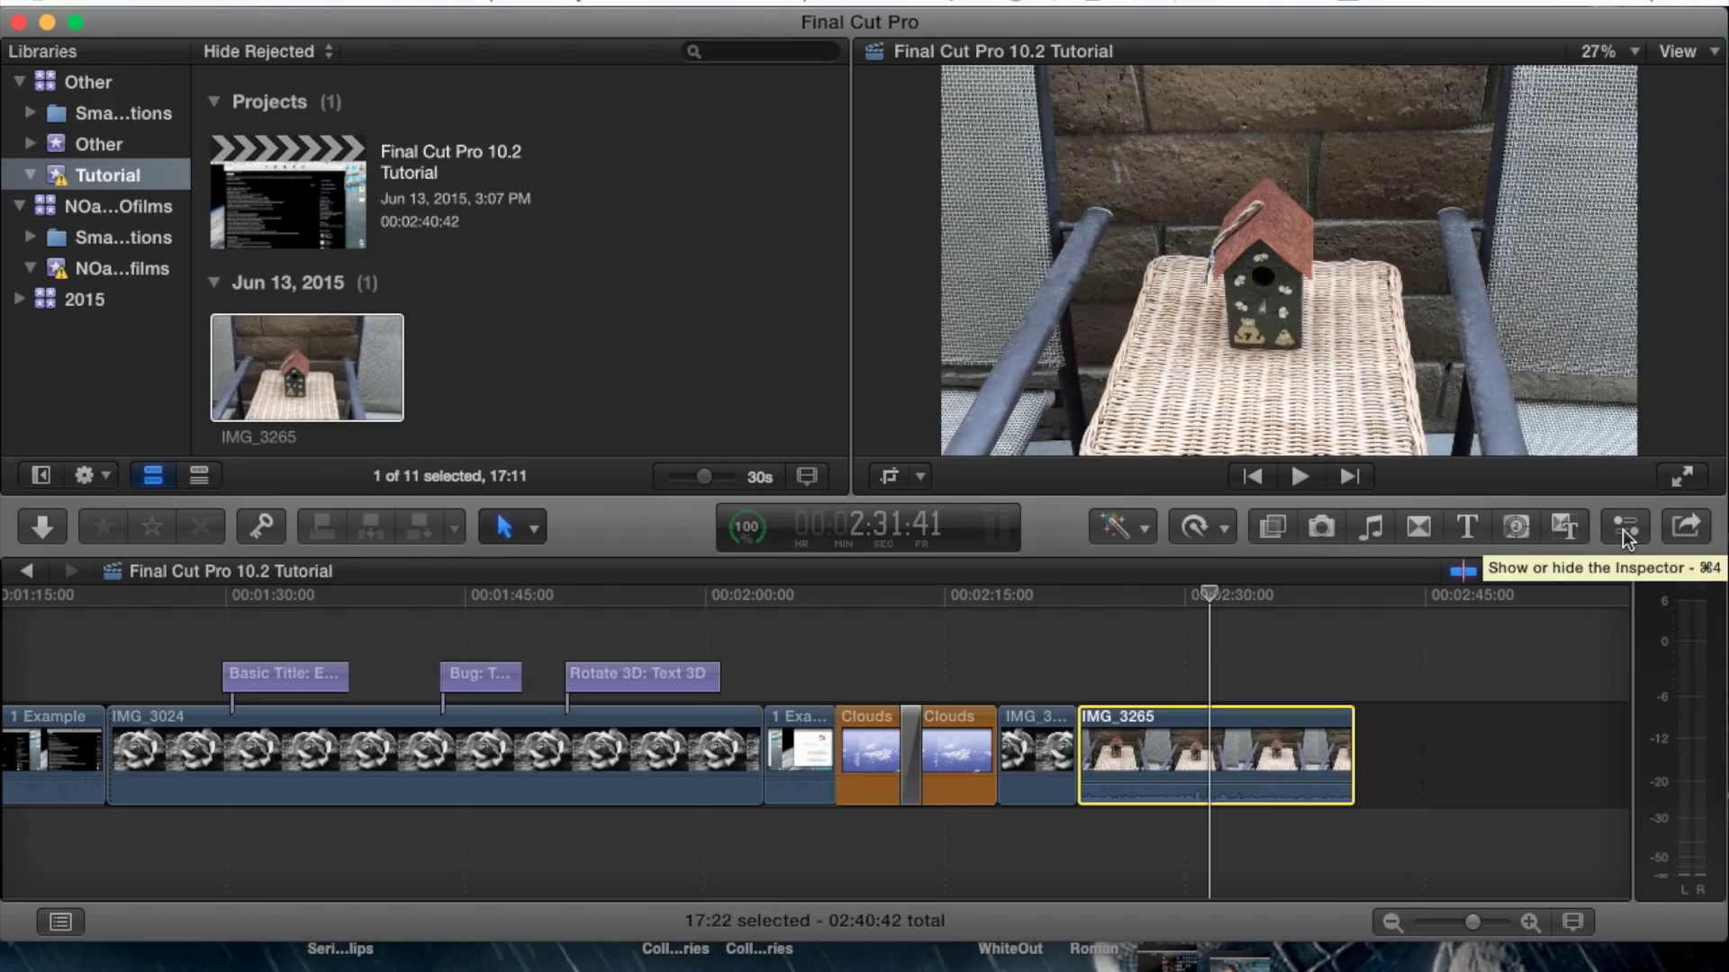
Show the clip's Video properties in the Inspector, down to the Stabilization section
left_click(1622, 530)
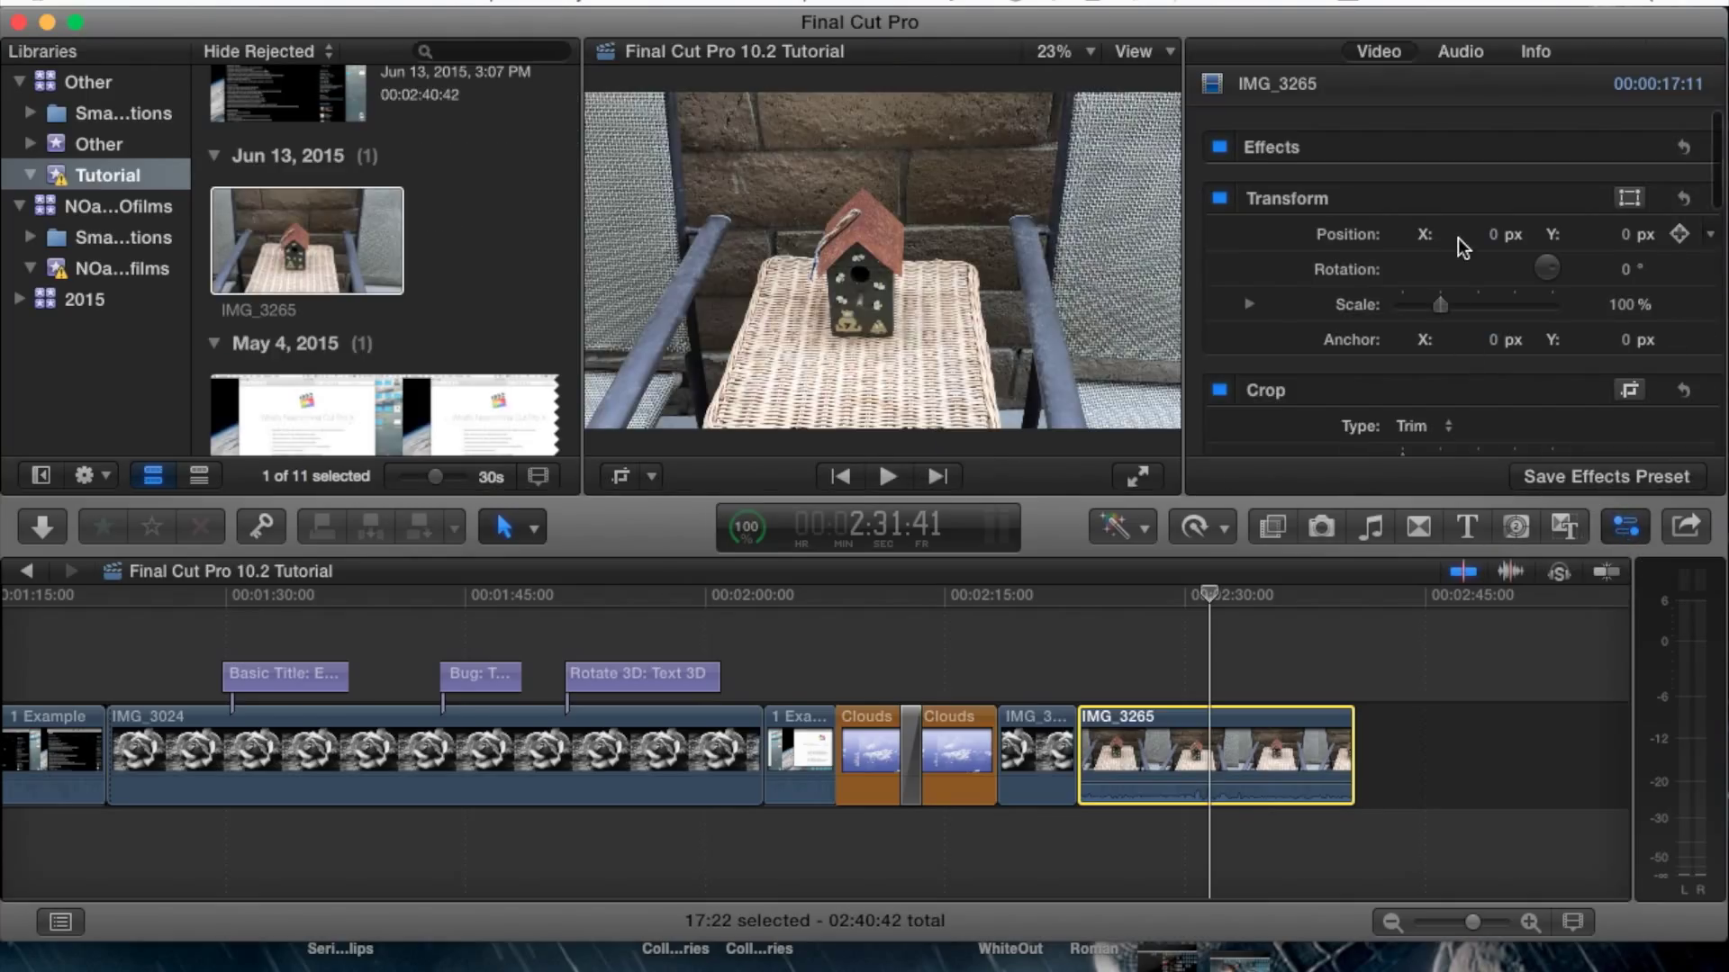
scroll(1457, 238, "down", 4)
left_click(1391, 60)
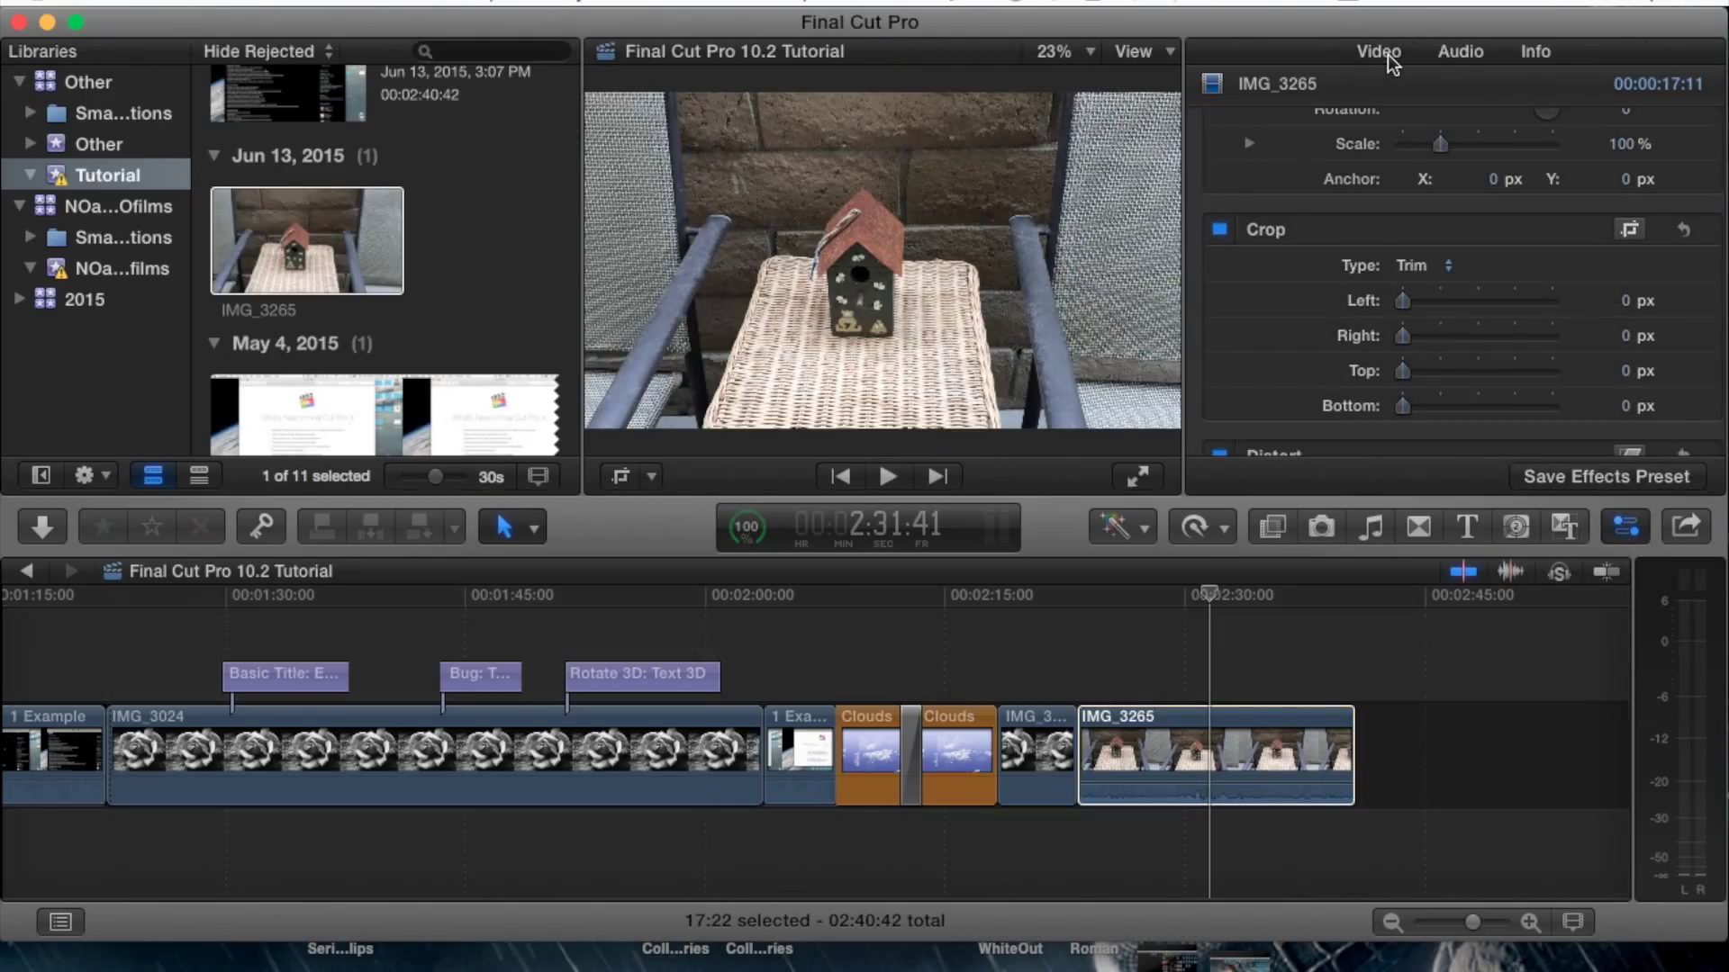
scroll(1338, 315, "down", 10)
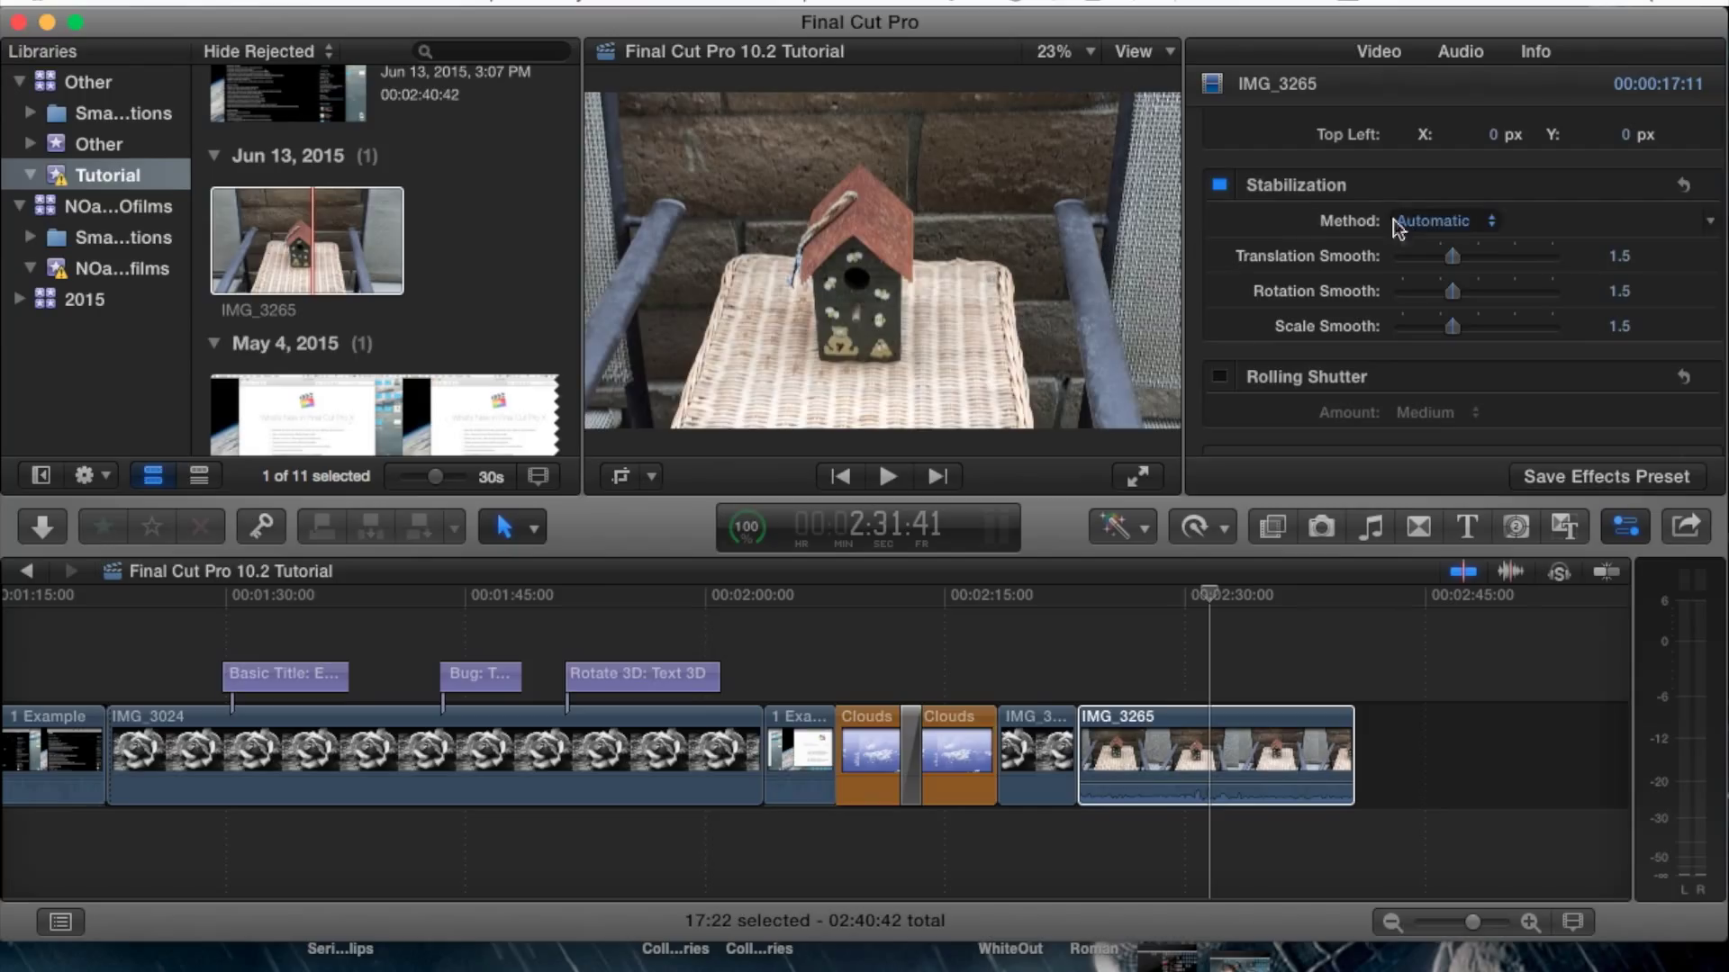
left_click(1476, 221)
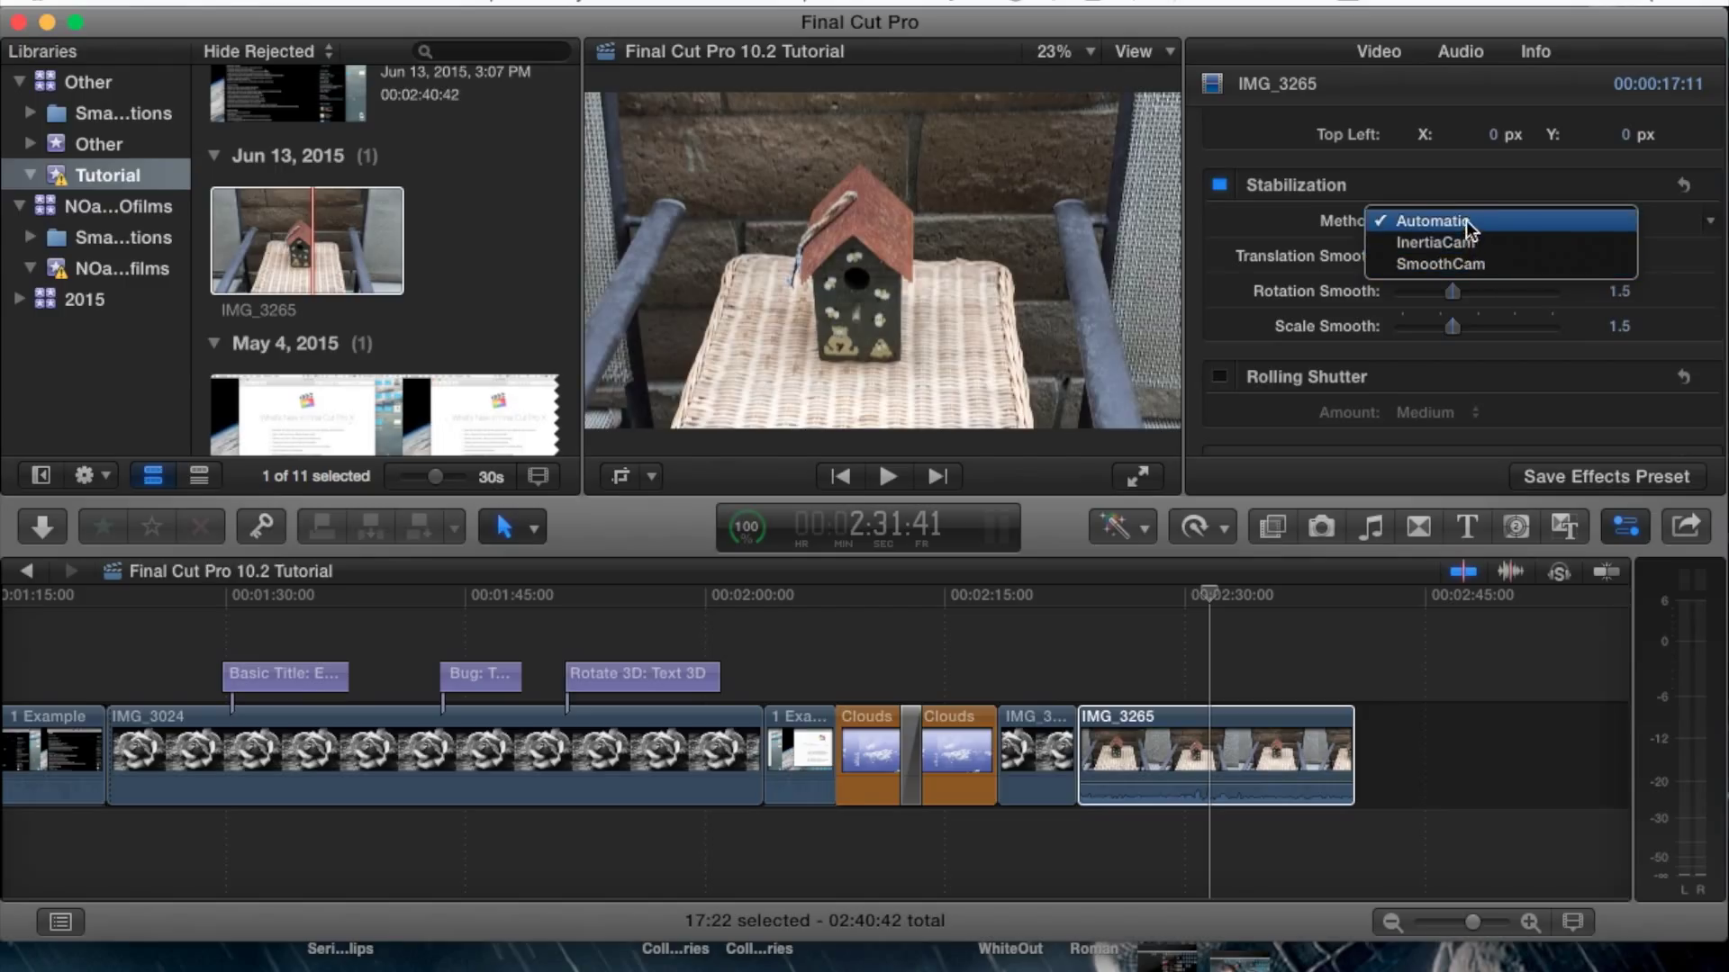
left_click(1458, 266)
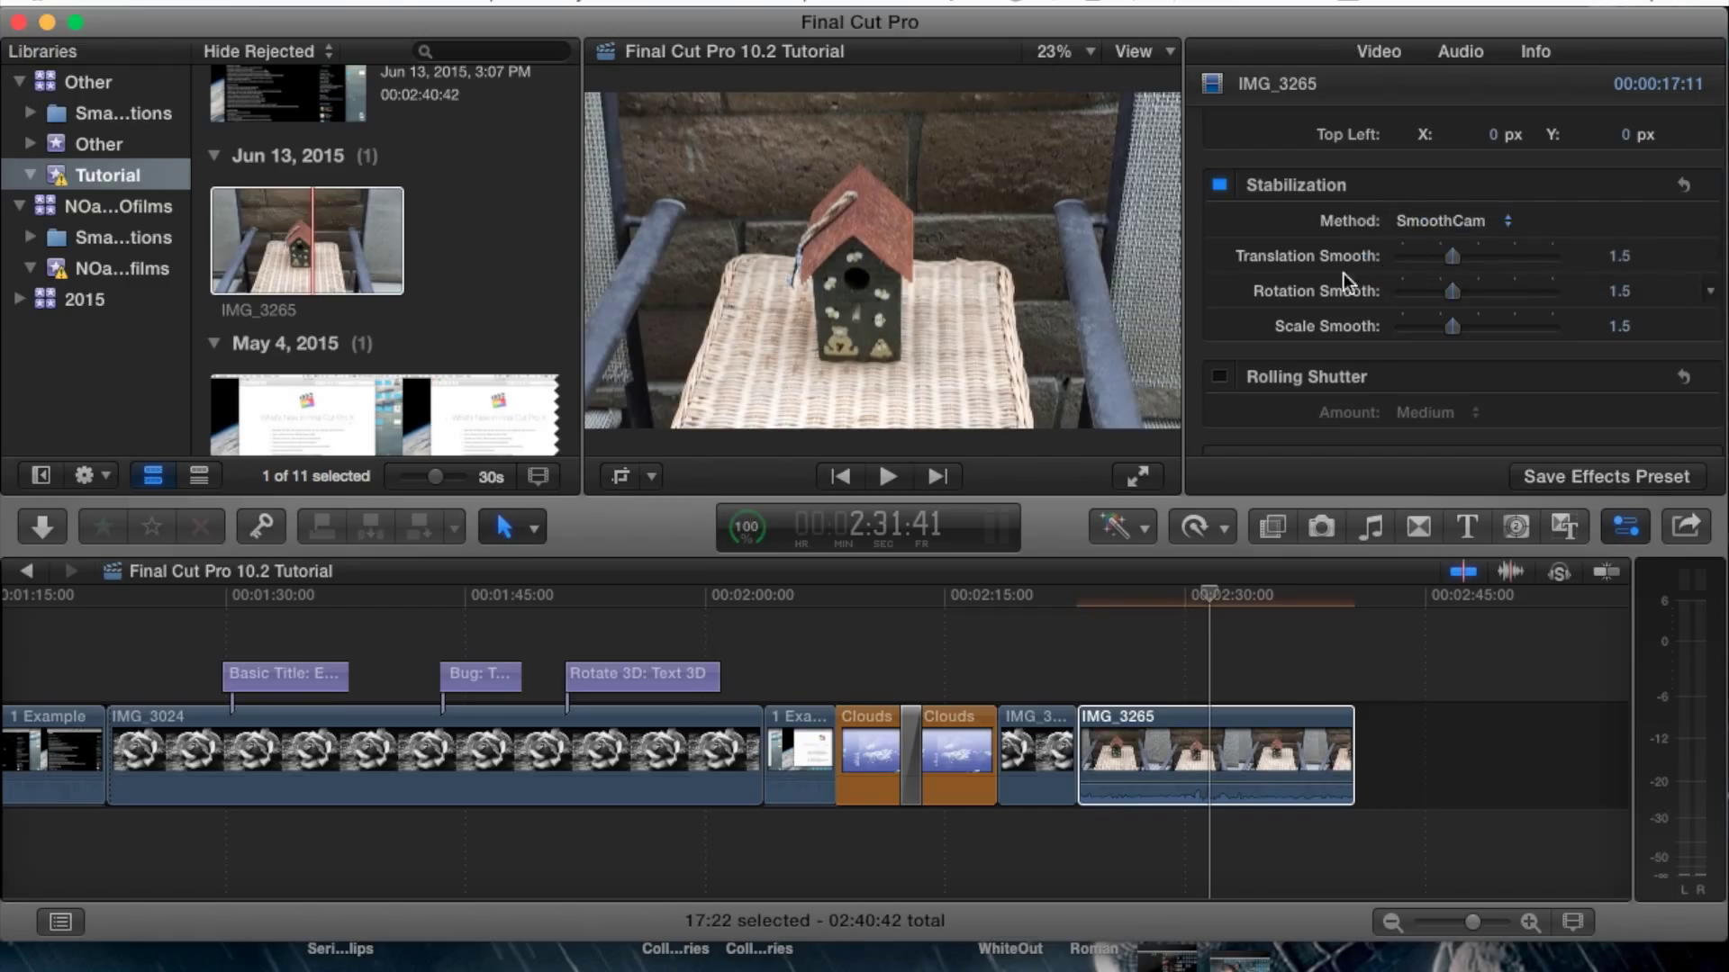
left_click(1455, 226)
left_click(1474, 183)
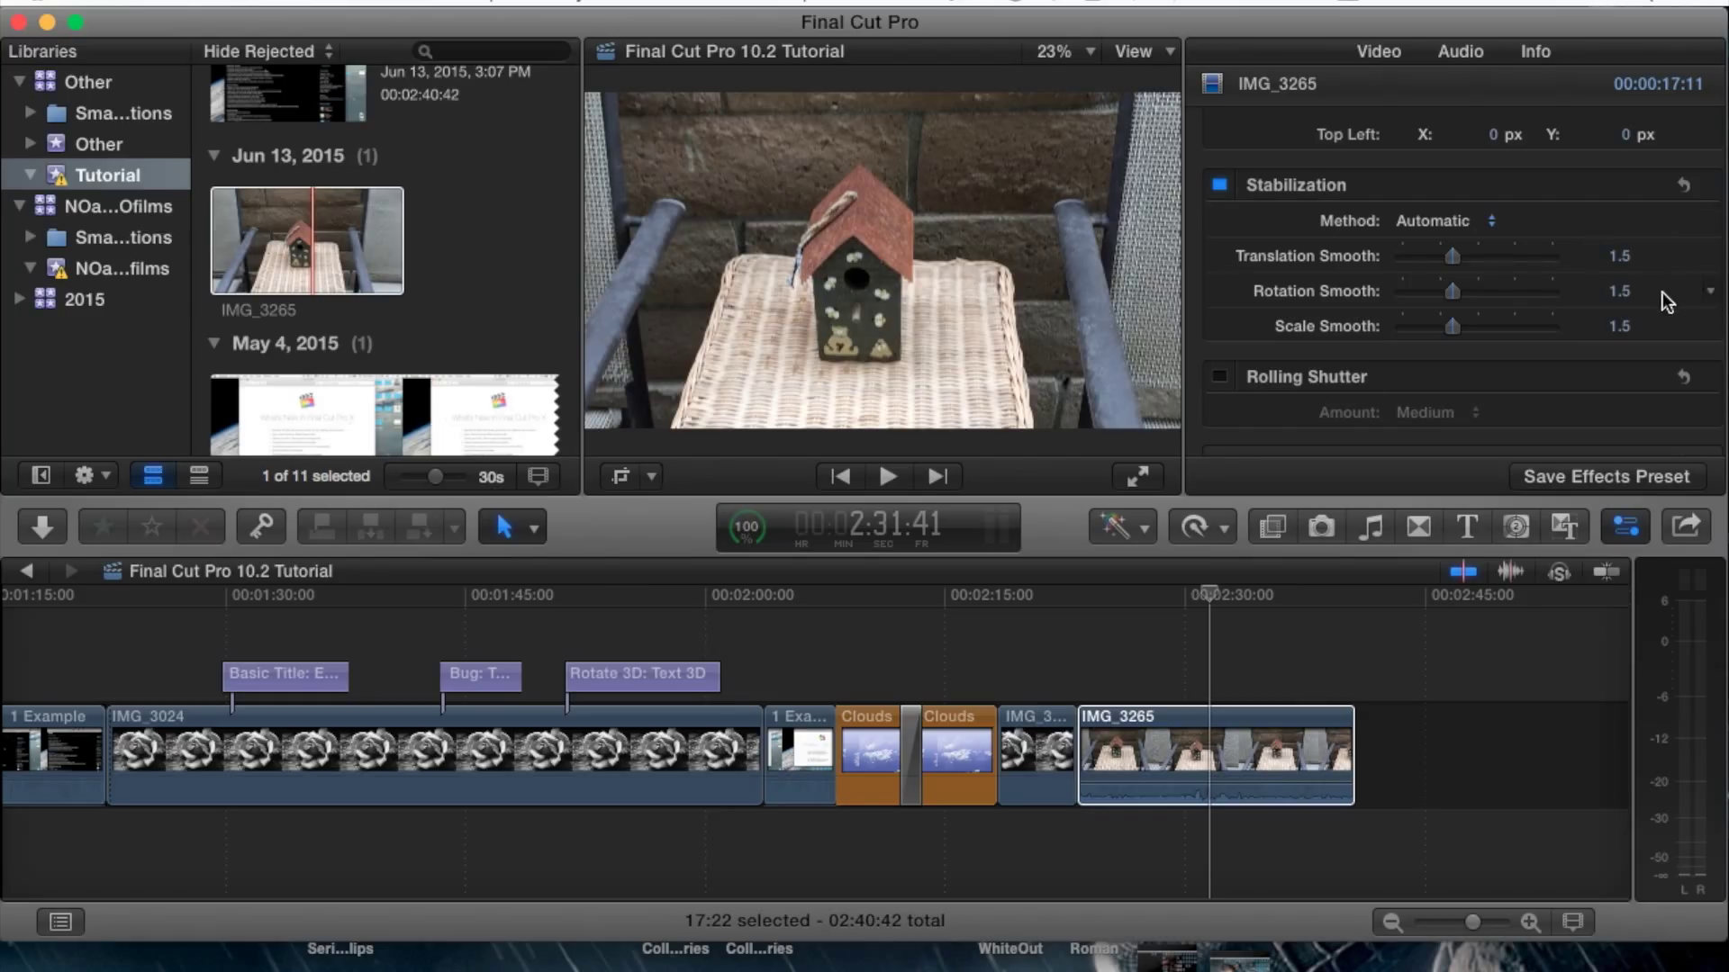
Lower Translation Smooth to 1.13 and set Rotation Smooth to 2.31, leaving Scale Smooth at 1.5
left_click_drag(1453, 262, 1514, 293)
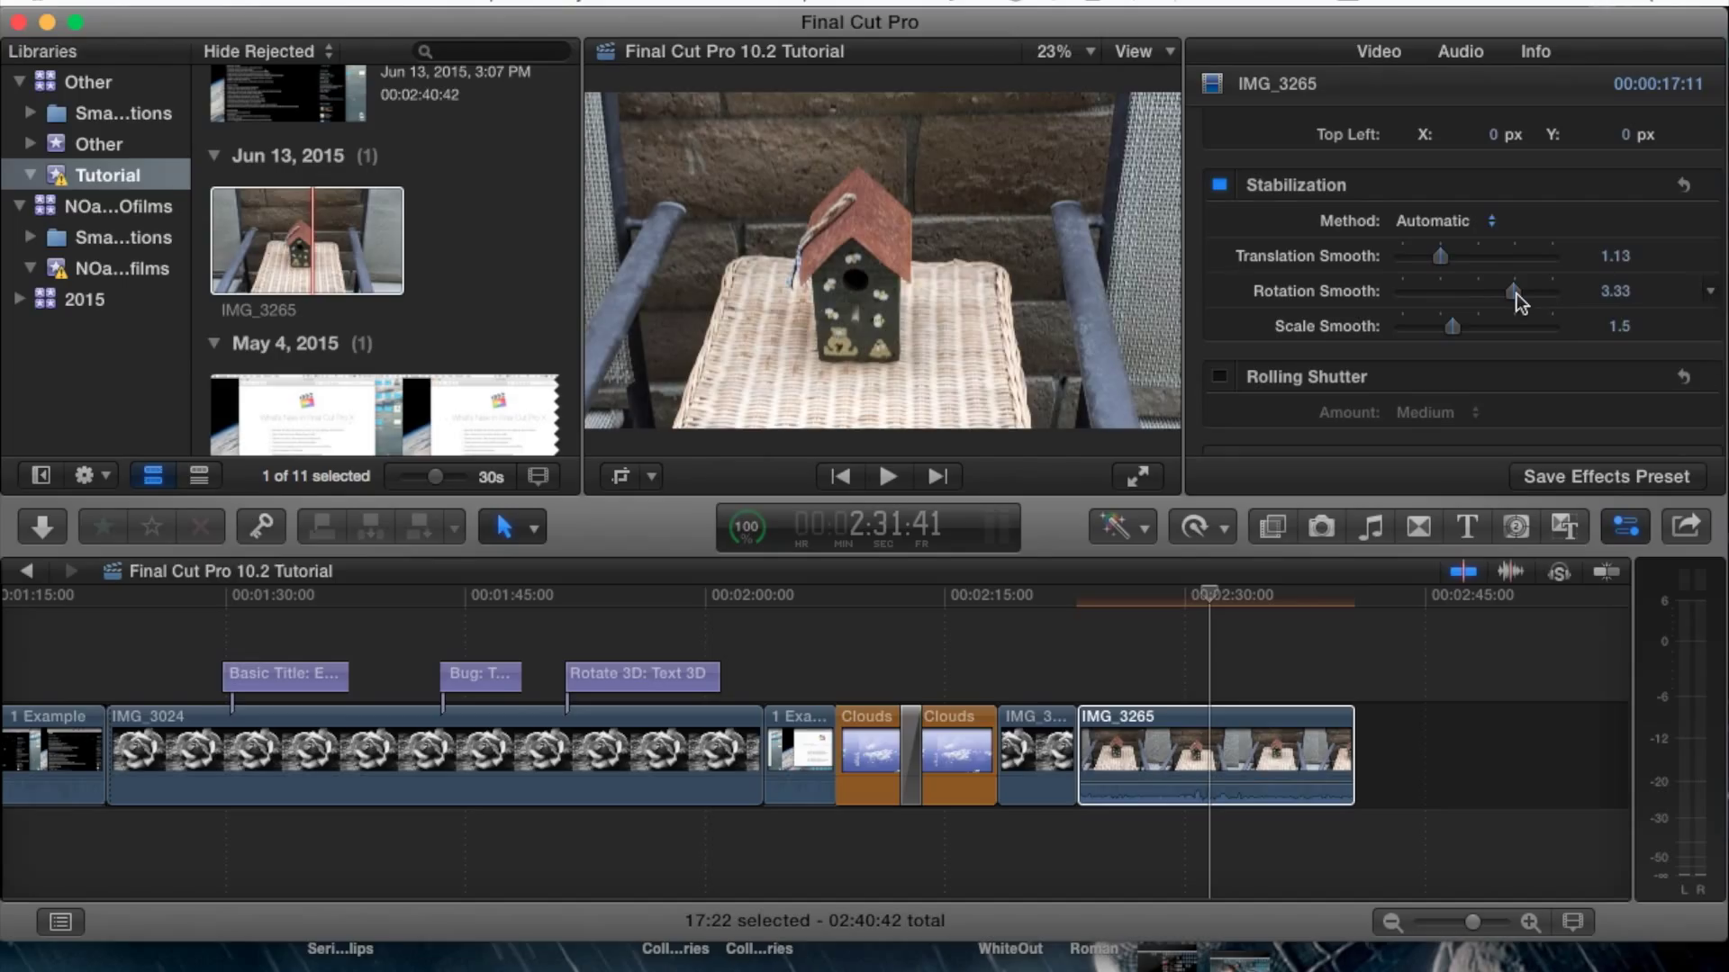
left_click(1176, 671)
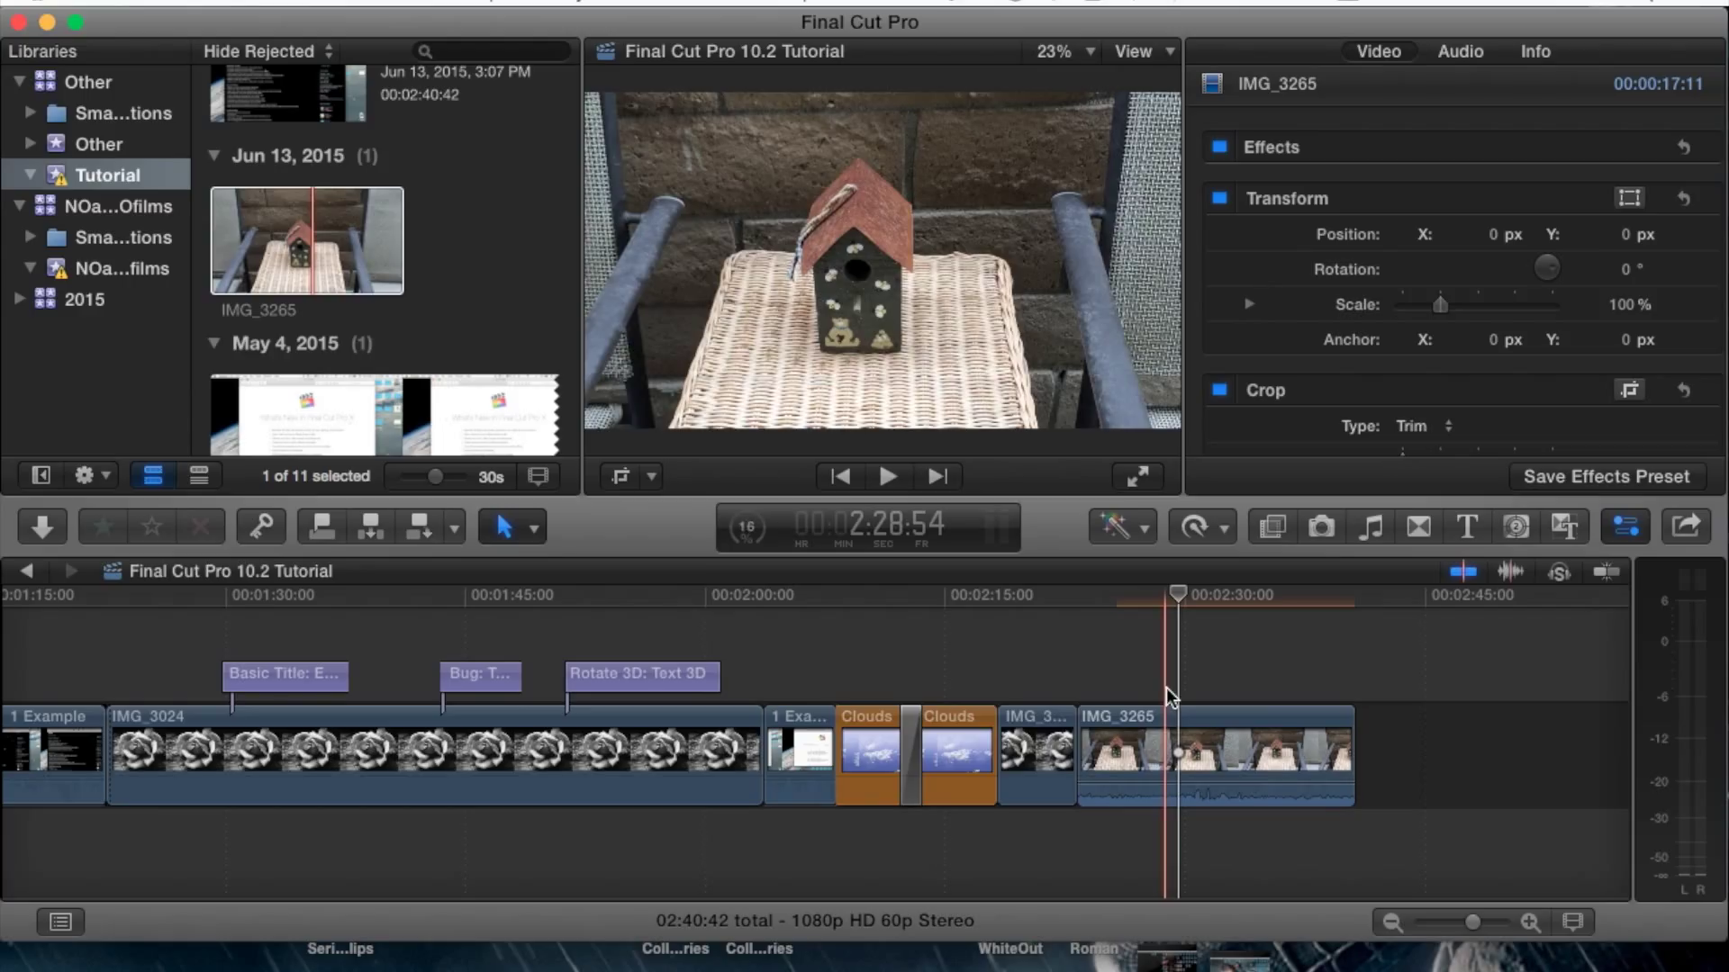
scroll(1478, 357, "down", 5)
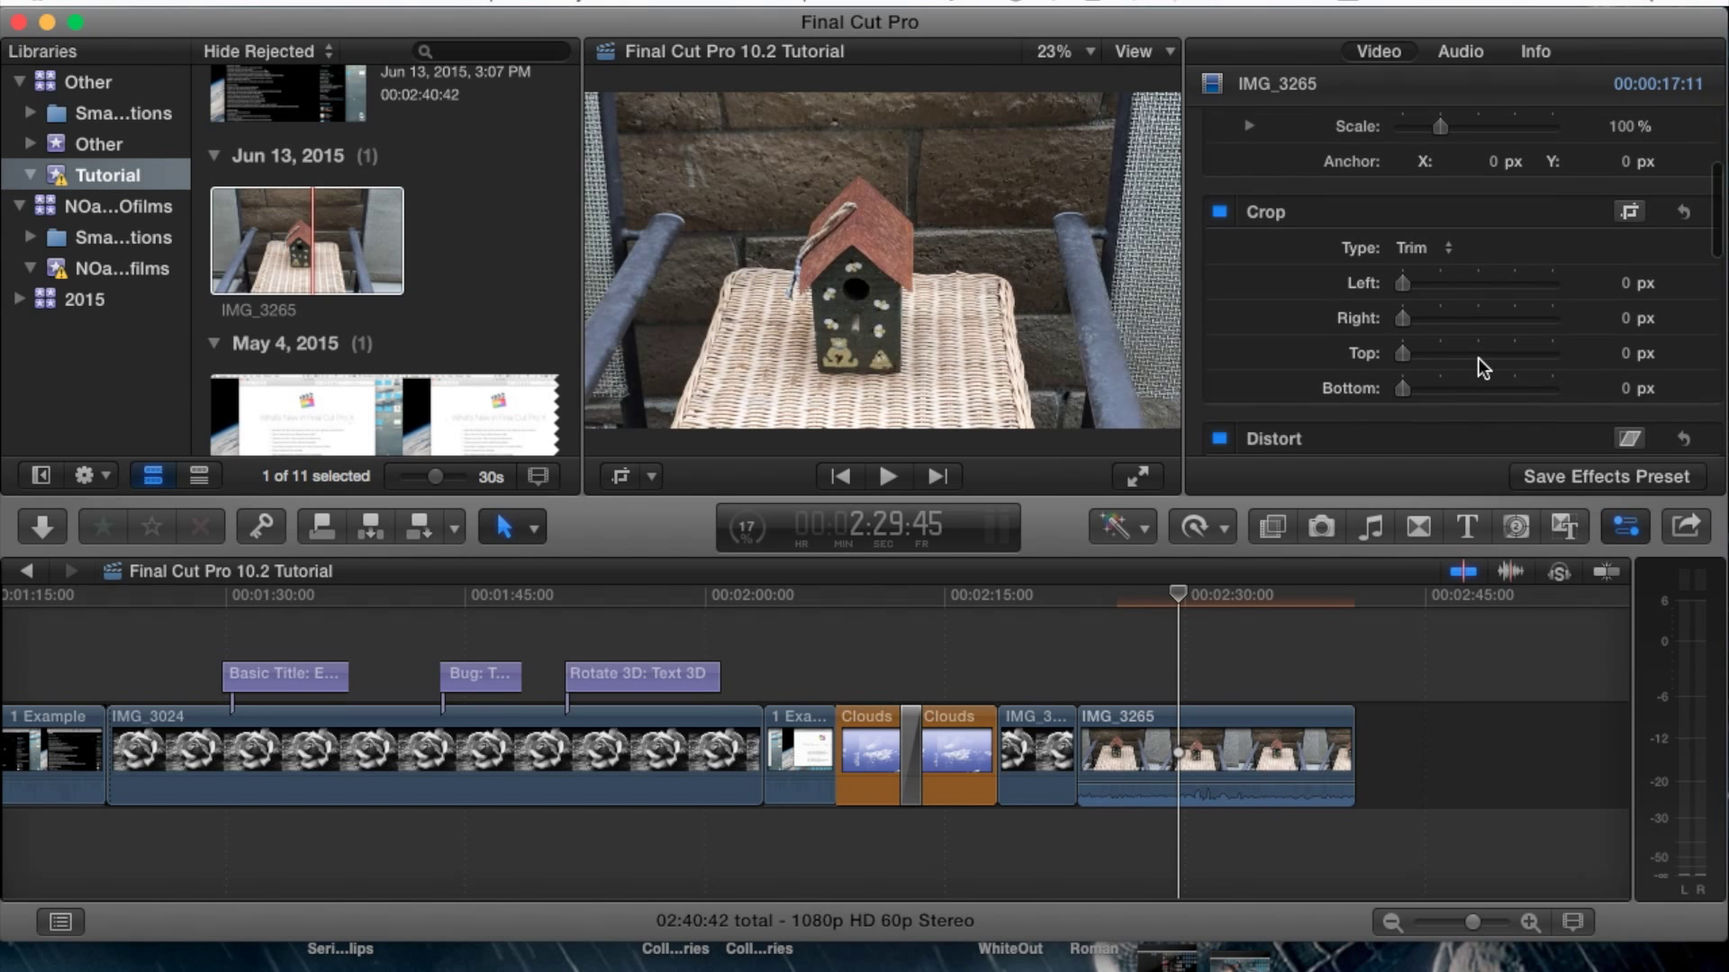
scroll(1479, 357, "down", 8)
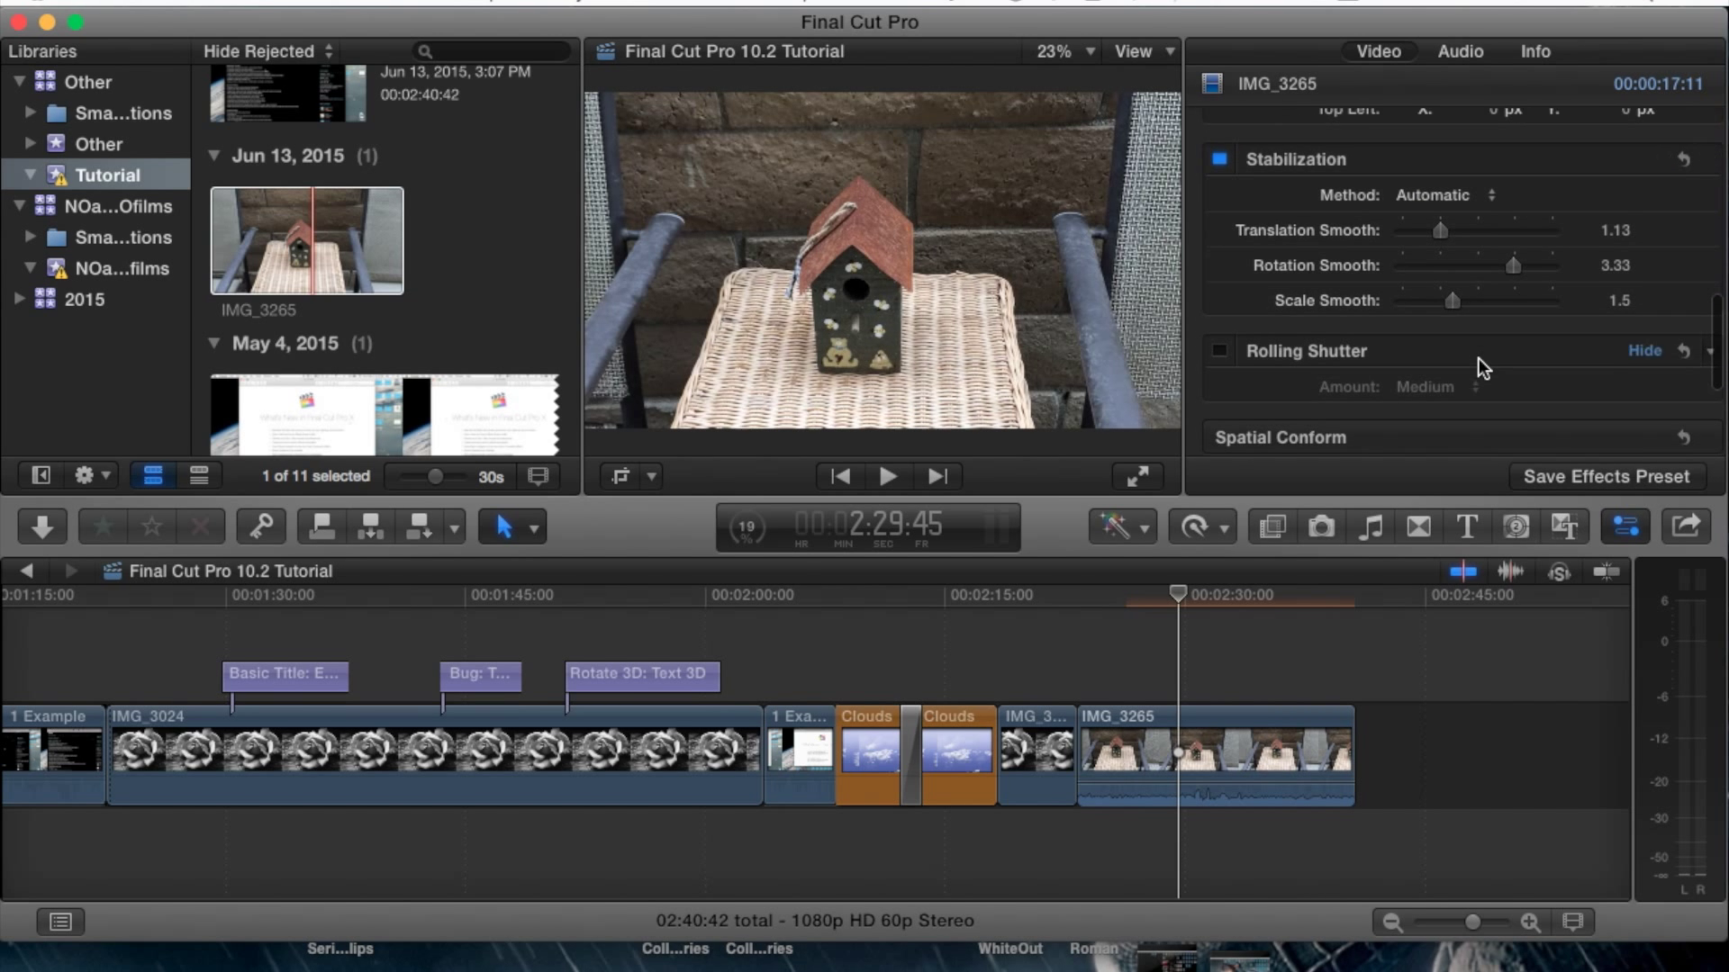
mouse_move(1514, 248)
left_mouse_down()
mouse_move(1435, 247)
mouse_move(1555, 252)
mouse_move(1482, 253)
left_mouse_up()
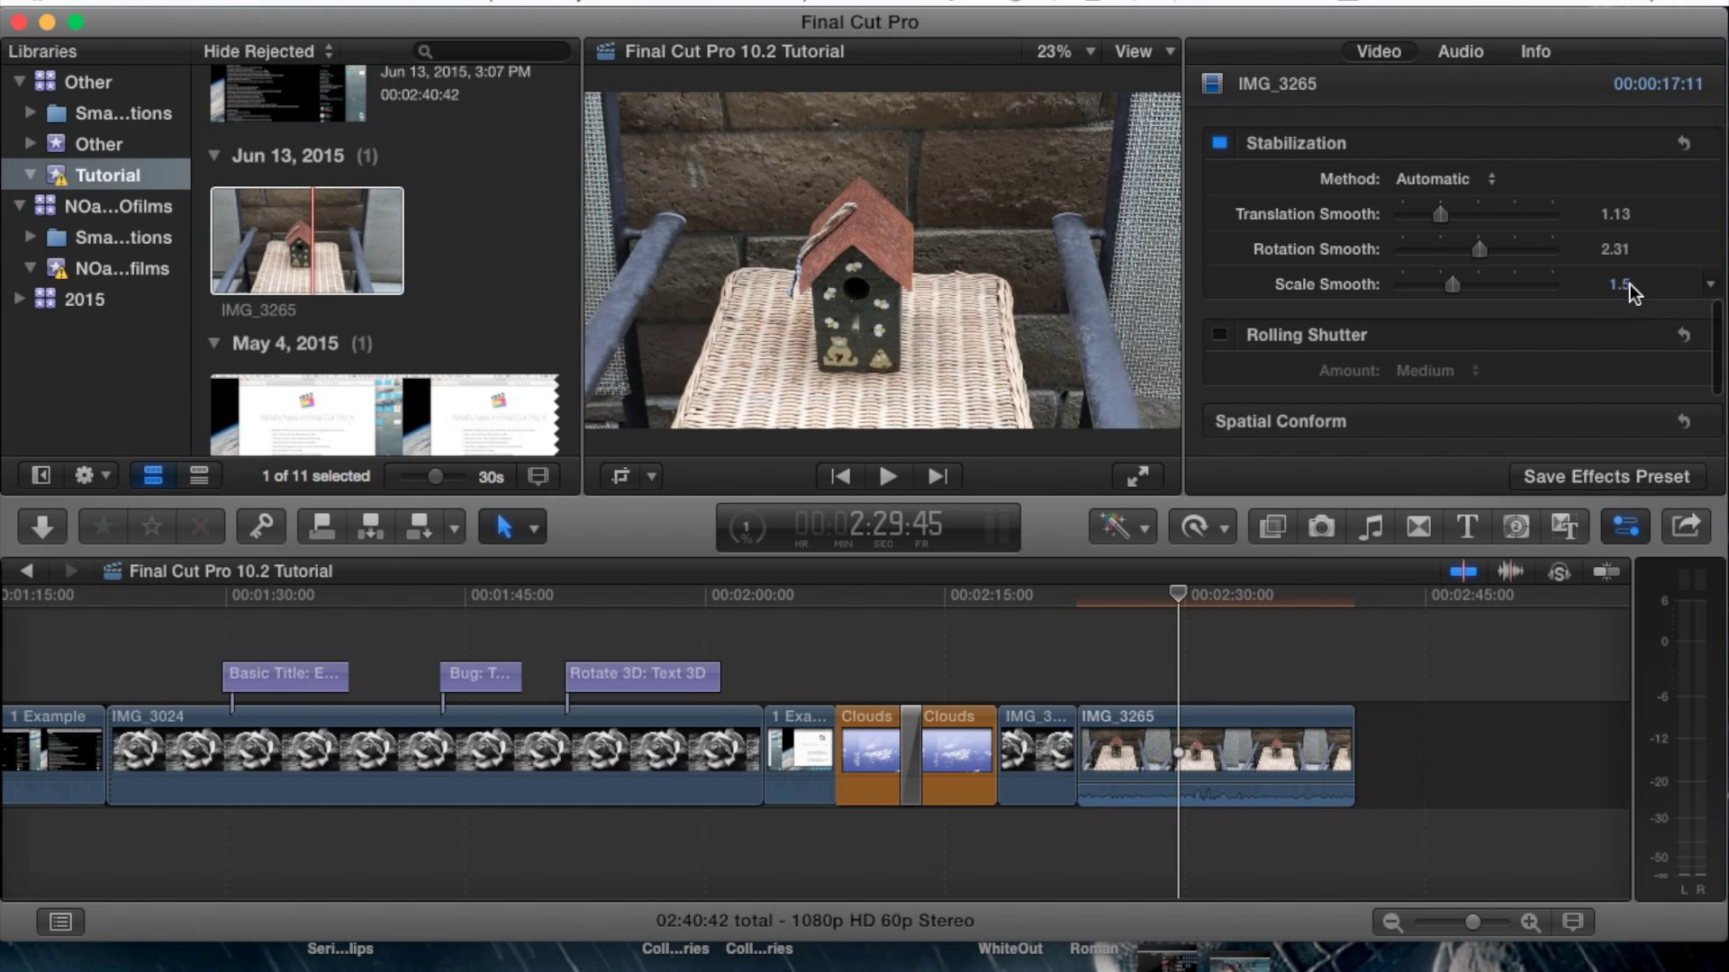
left_click(1128, 647)
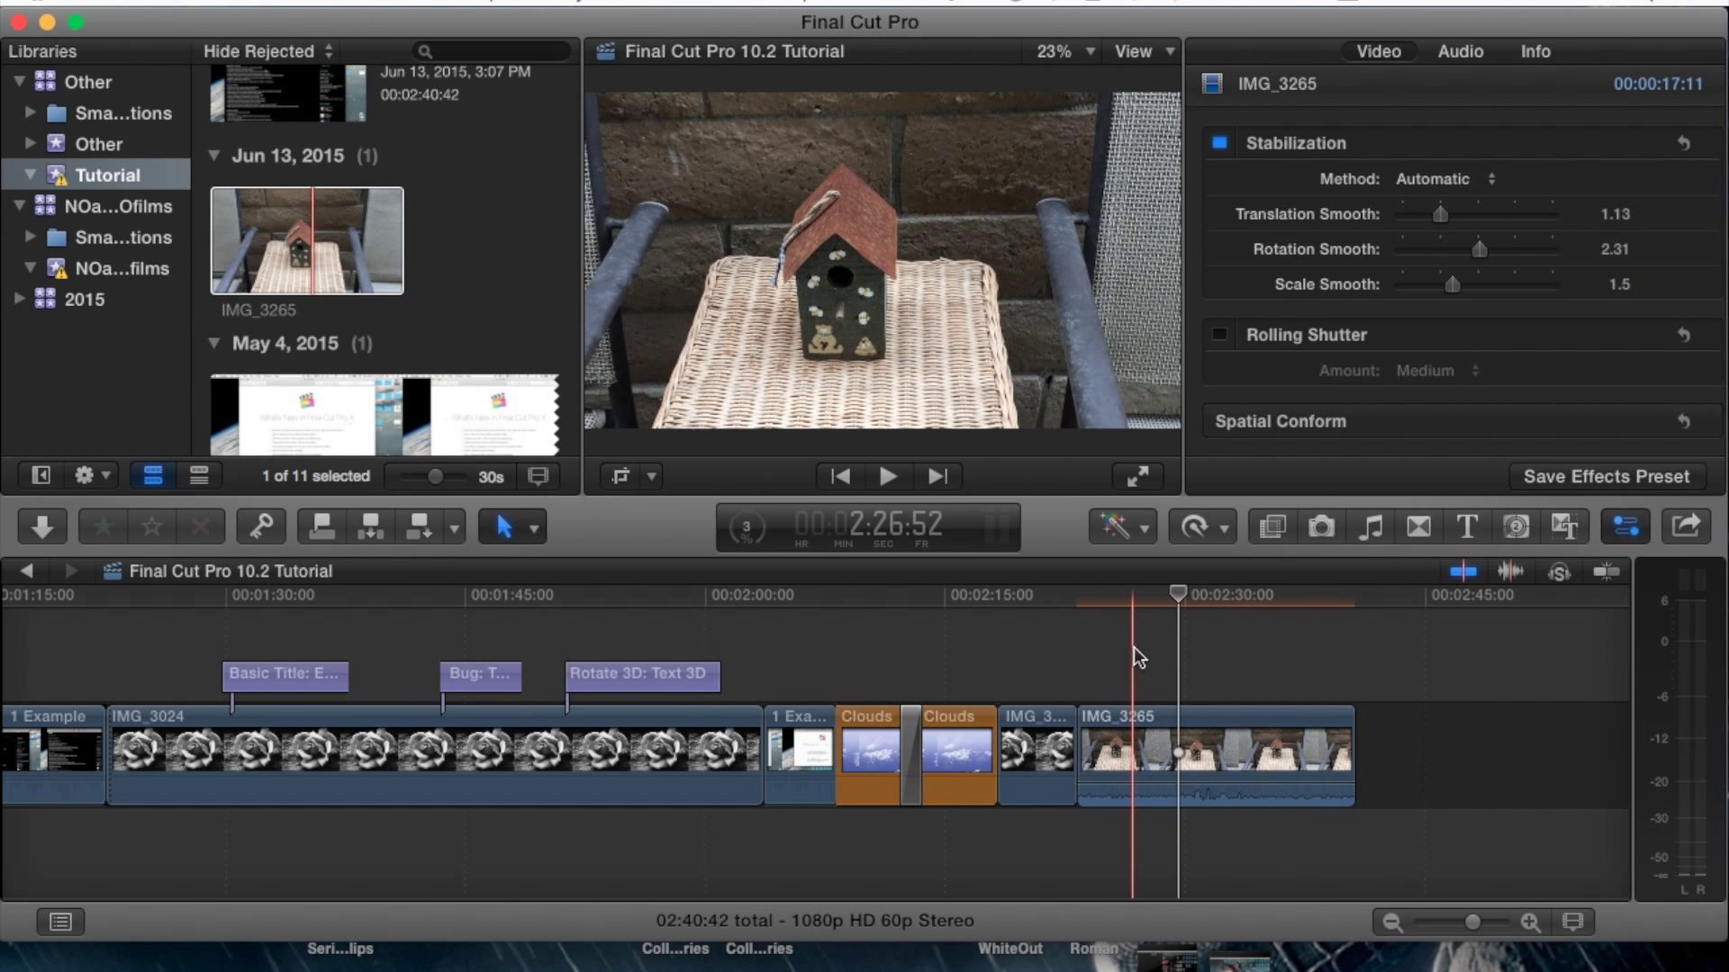
key("space")
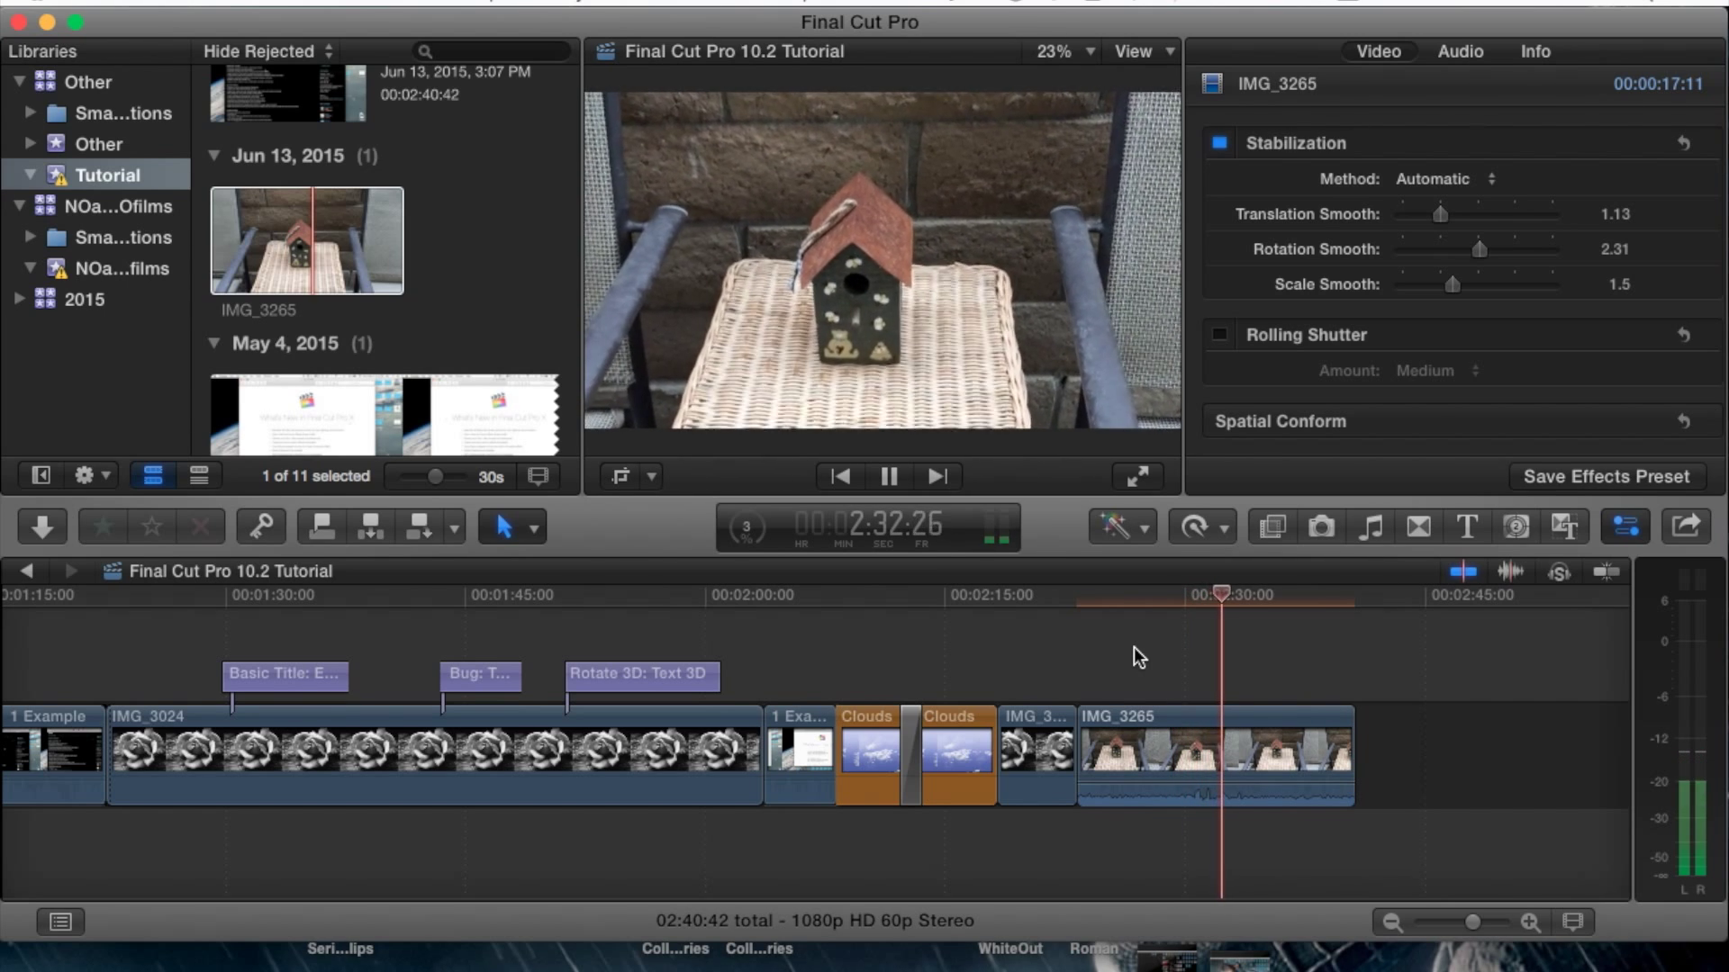
key("space")
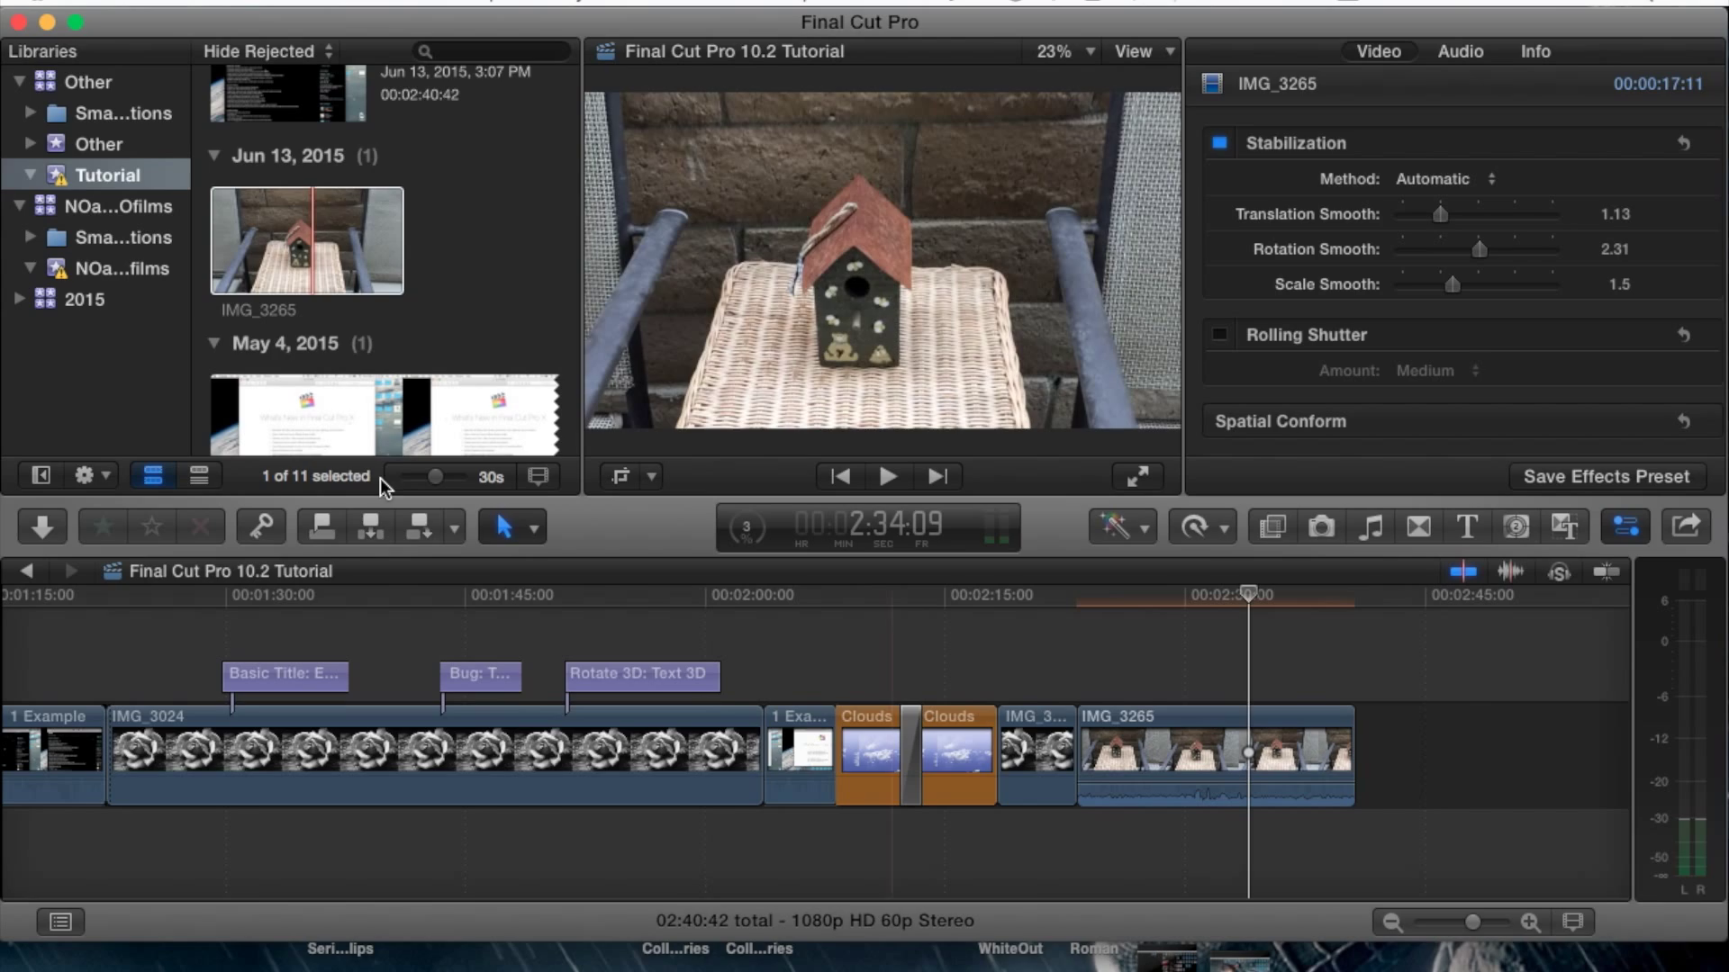
left_click(295, 254)
key("space")
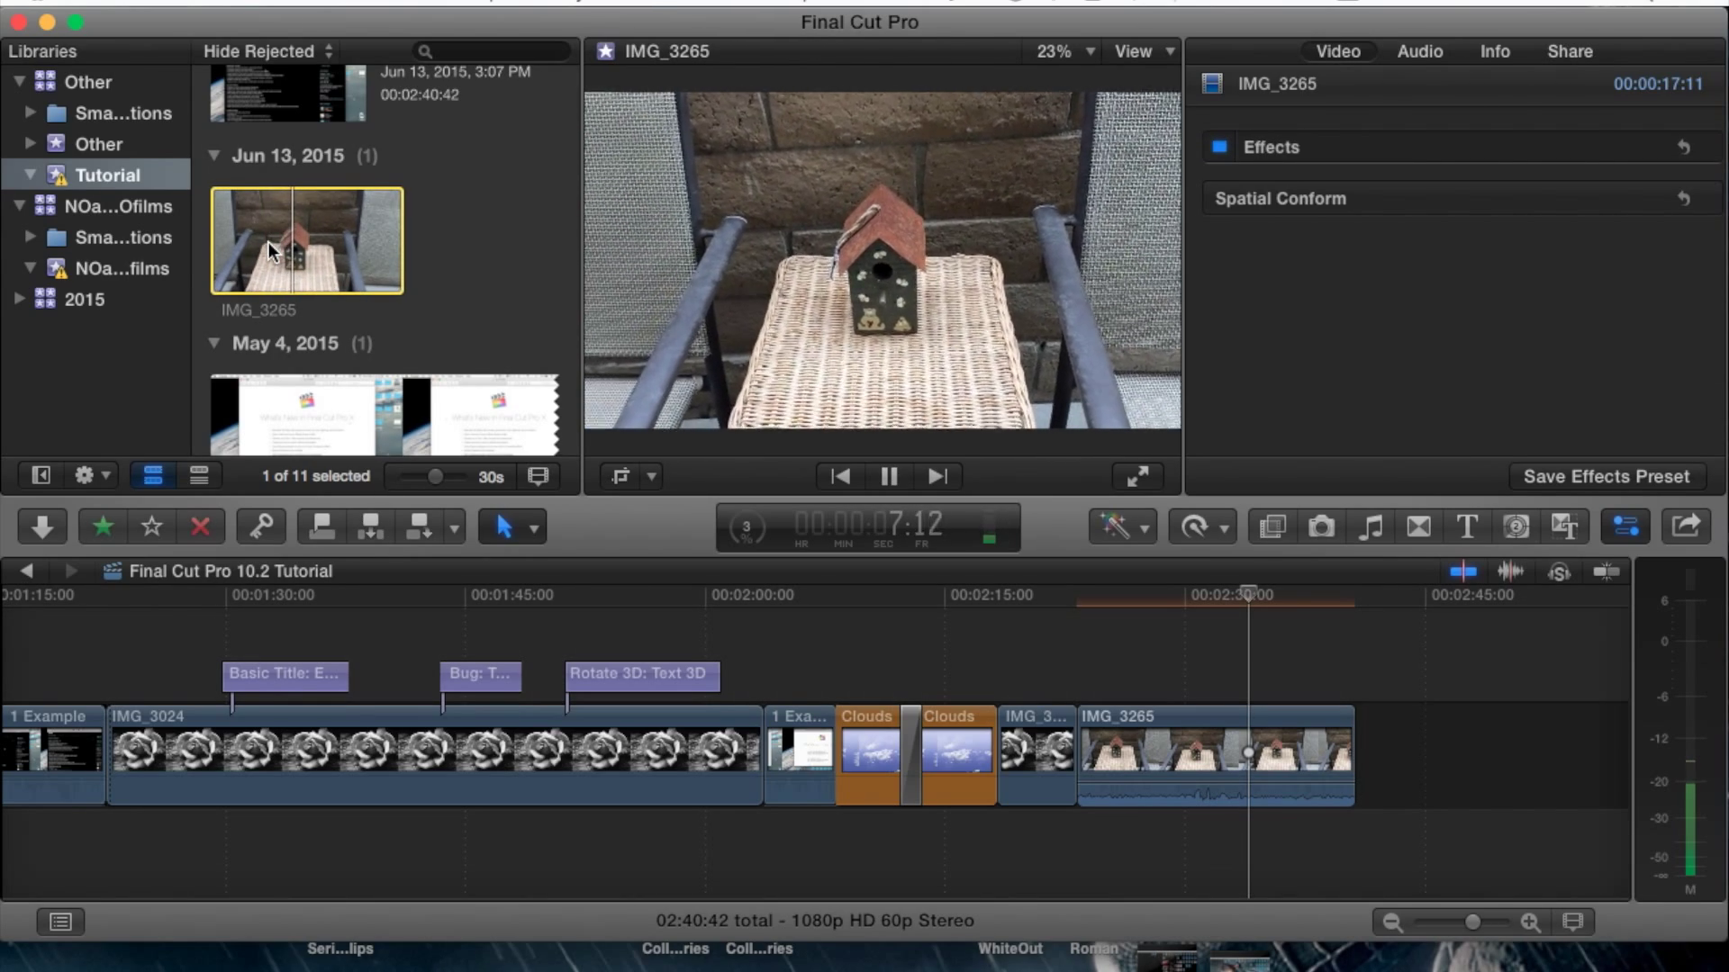
left_click(1091, 658)
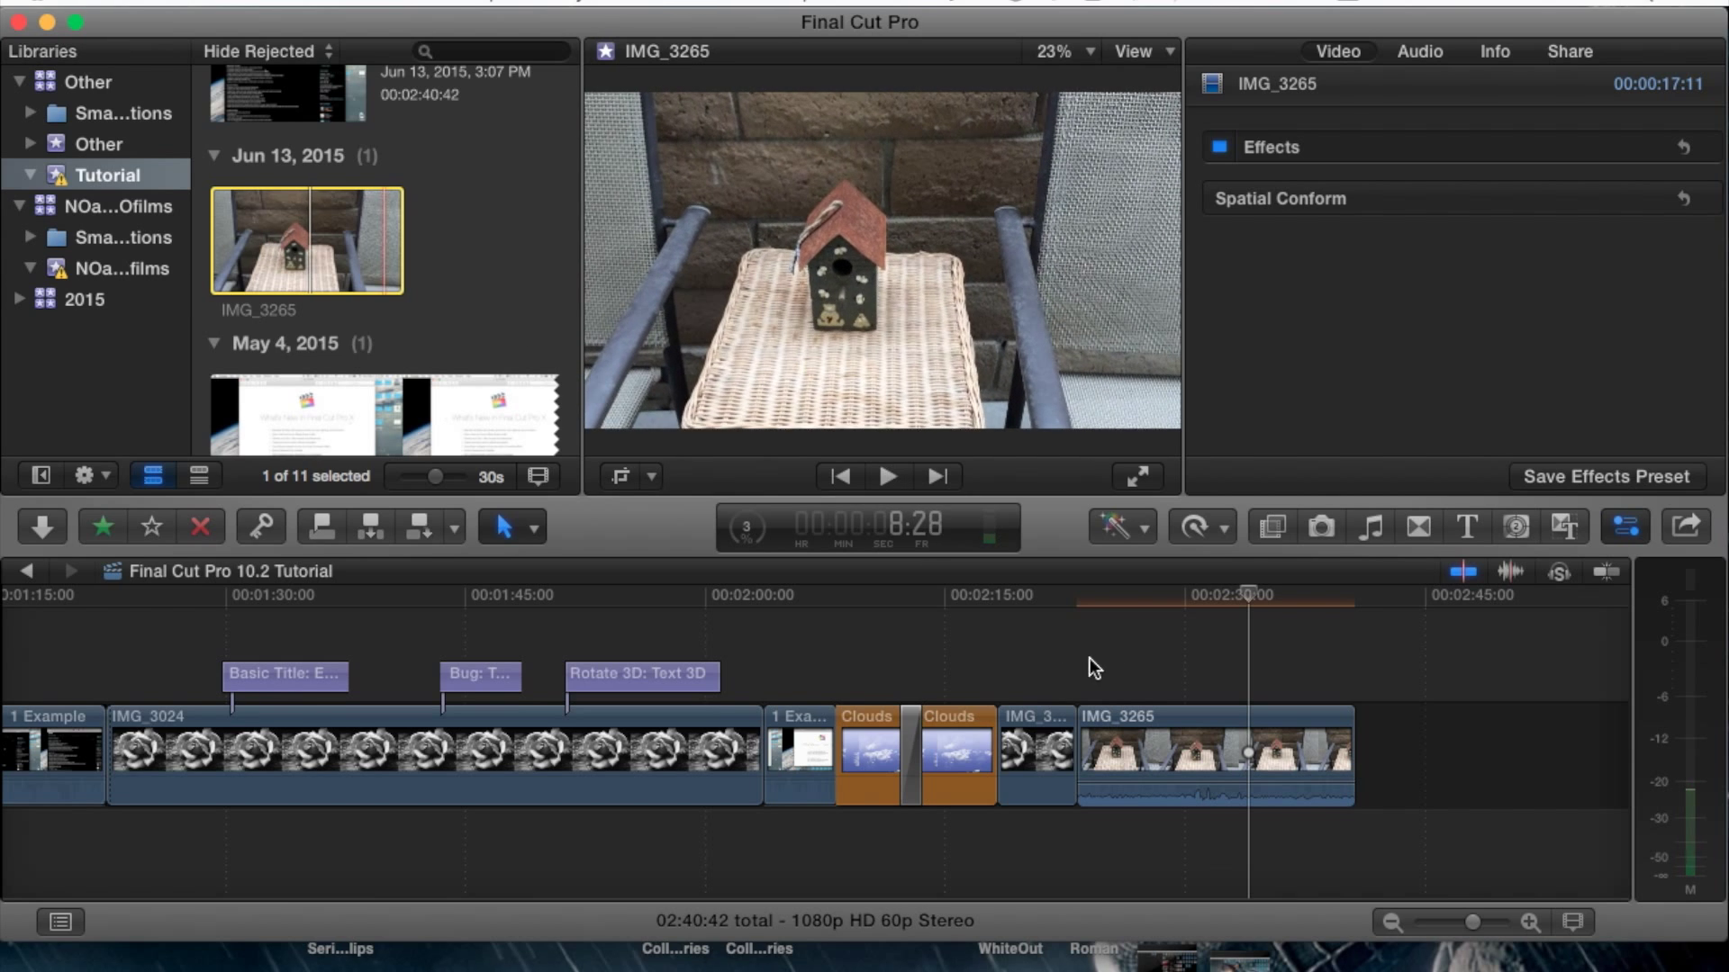
key("space")
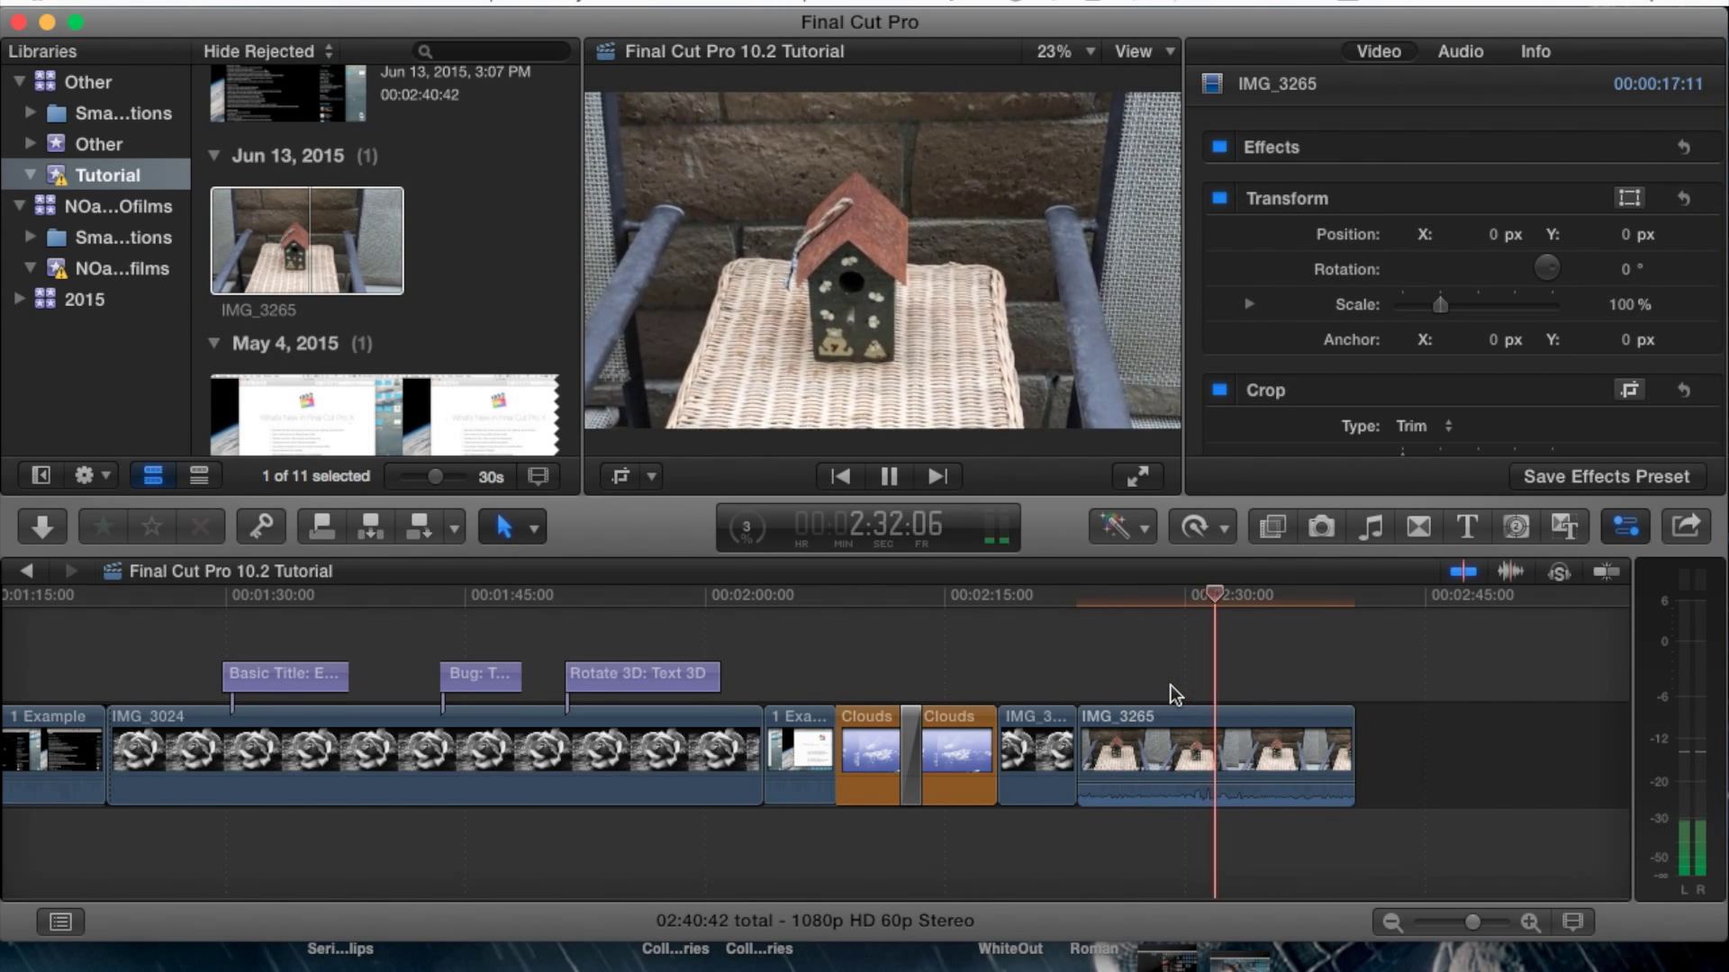
Stop playback, reselect IMG_3265 and lower smoothing to Translation 0.34 and Rotation 0.49
key("space")
left_click(1233, 729)
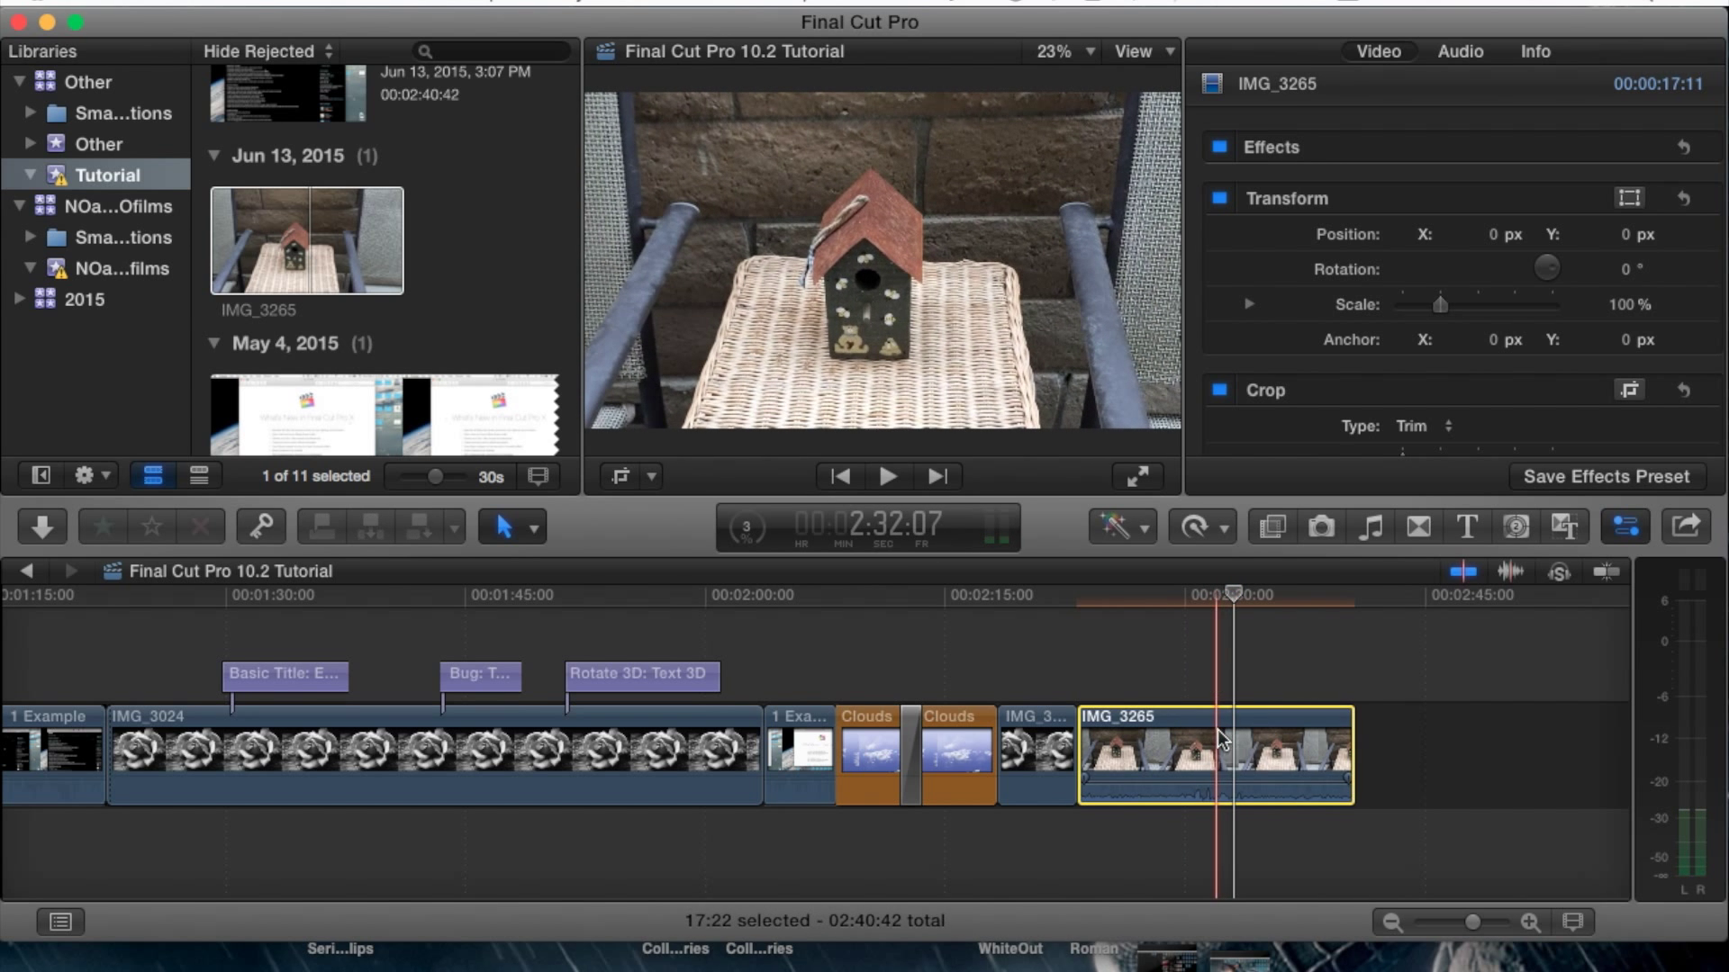
scroll(1447, 288, "down", 3)
scroll(1447, 258, "down", 8)
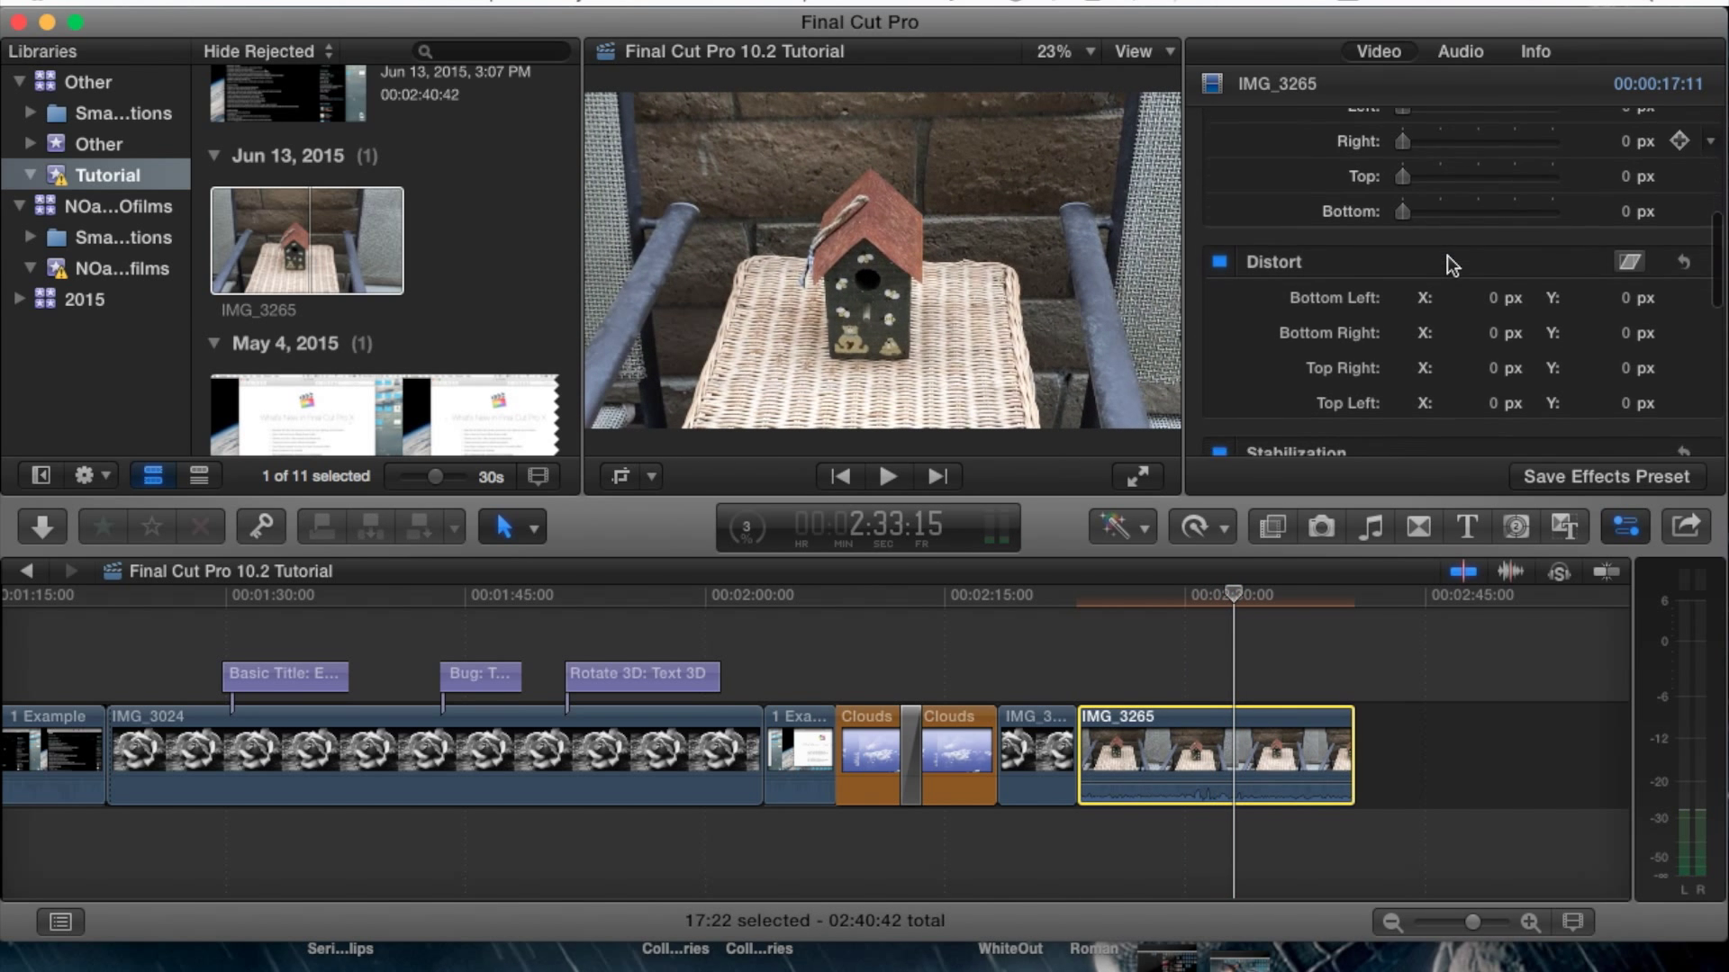
scroll(1447, 255, "down", 4)
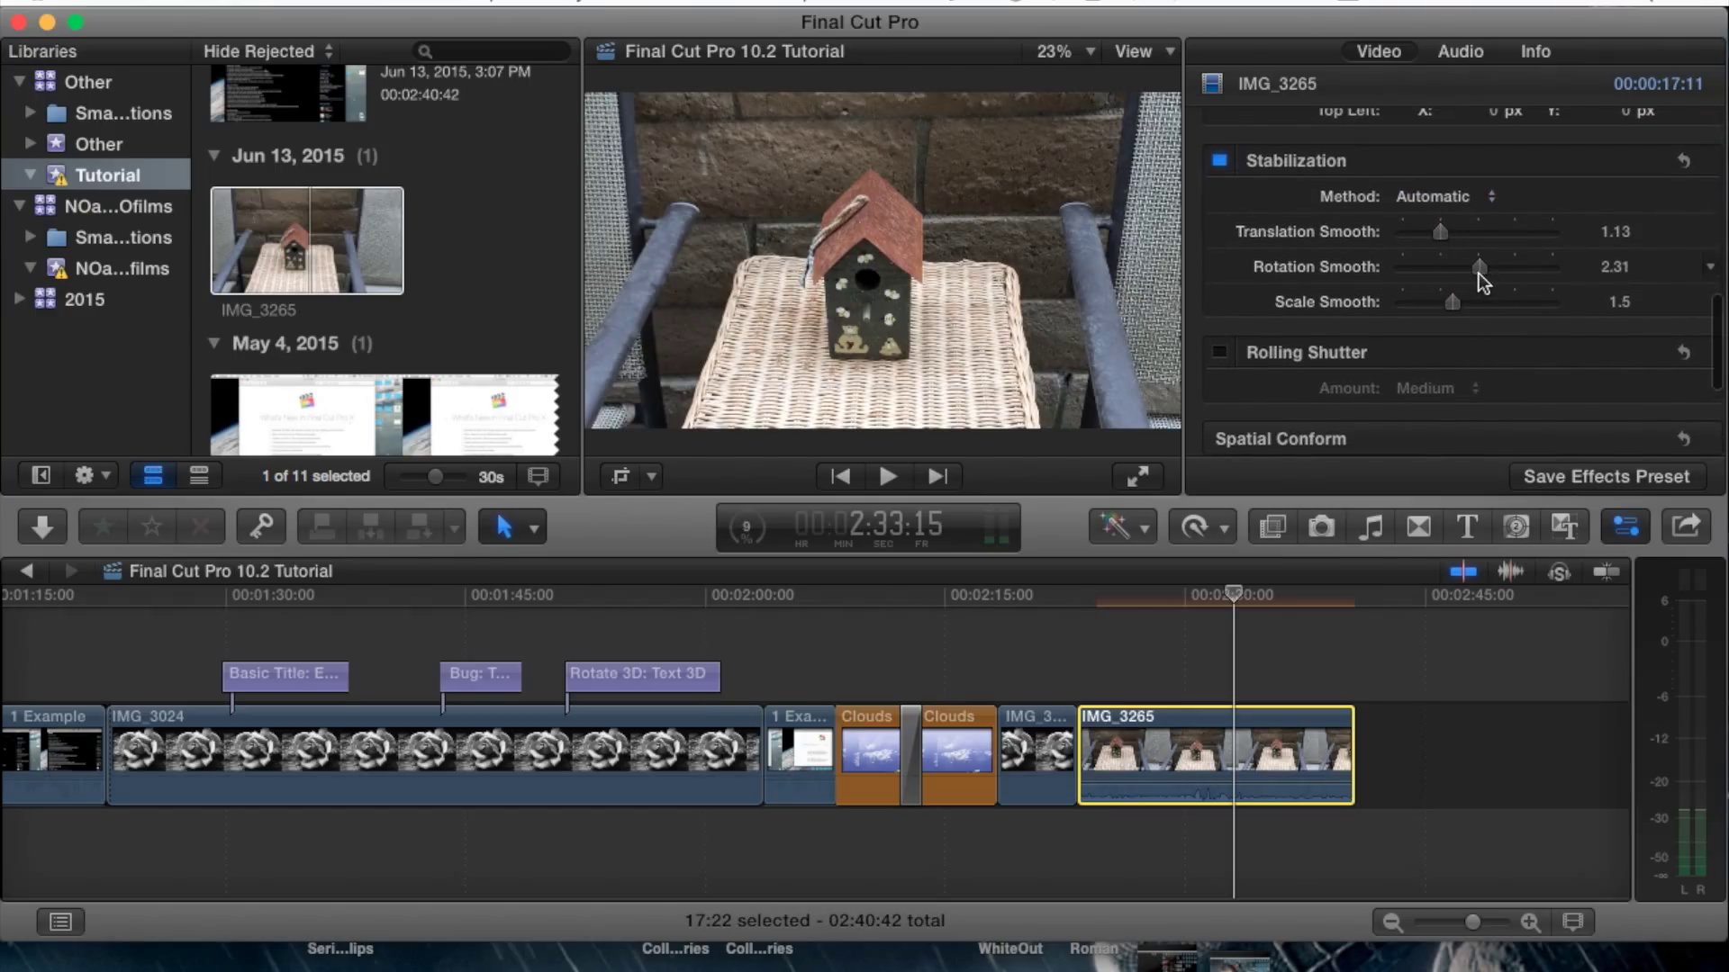
mouse_move(1479, 269)
left_mouse_down()
mouse_move(1455, 264)
mouse_move(1493, 269)
left_mouse_up()
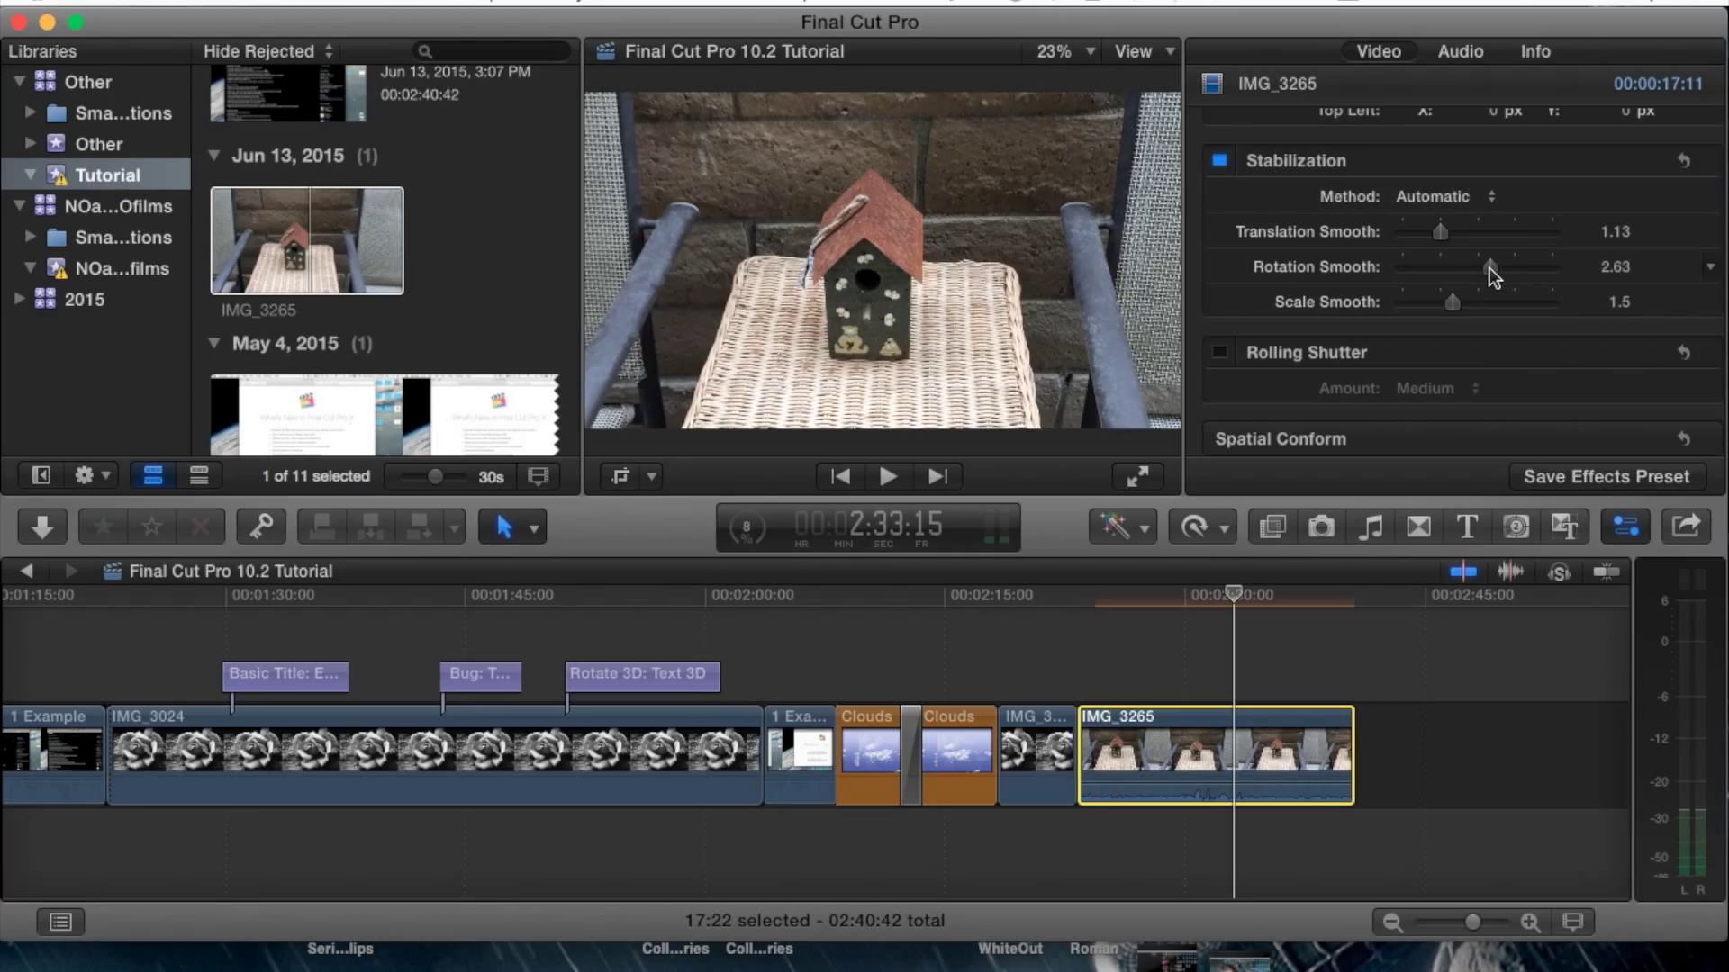
left_click_drag(1489, 268, 1416, 237)
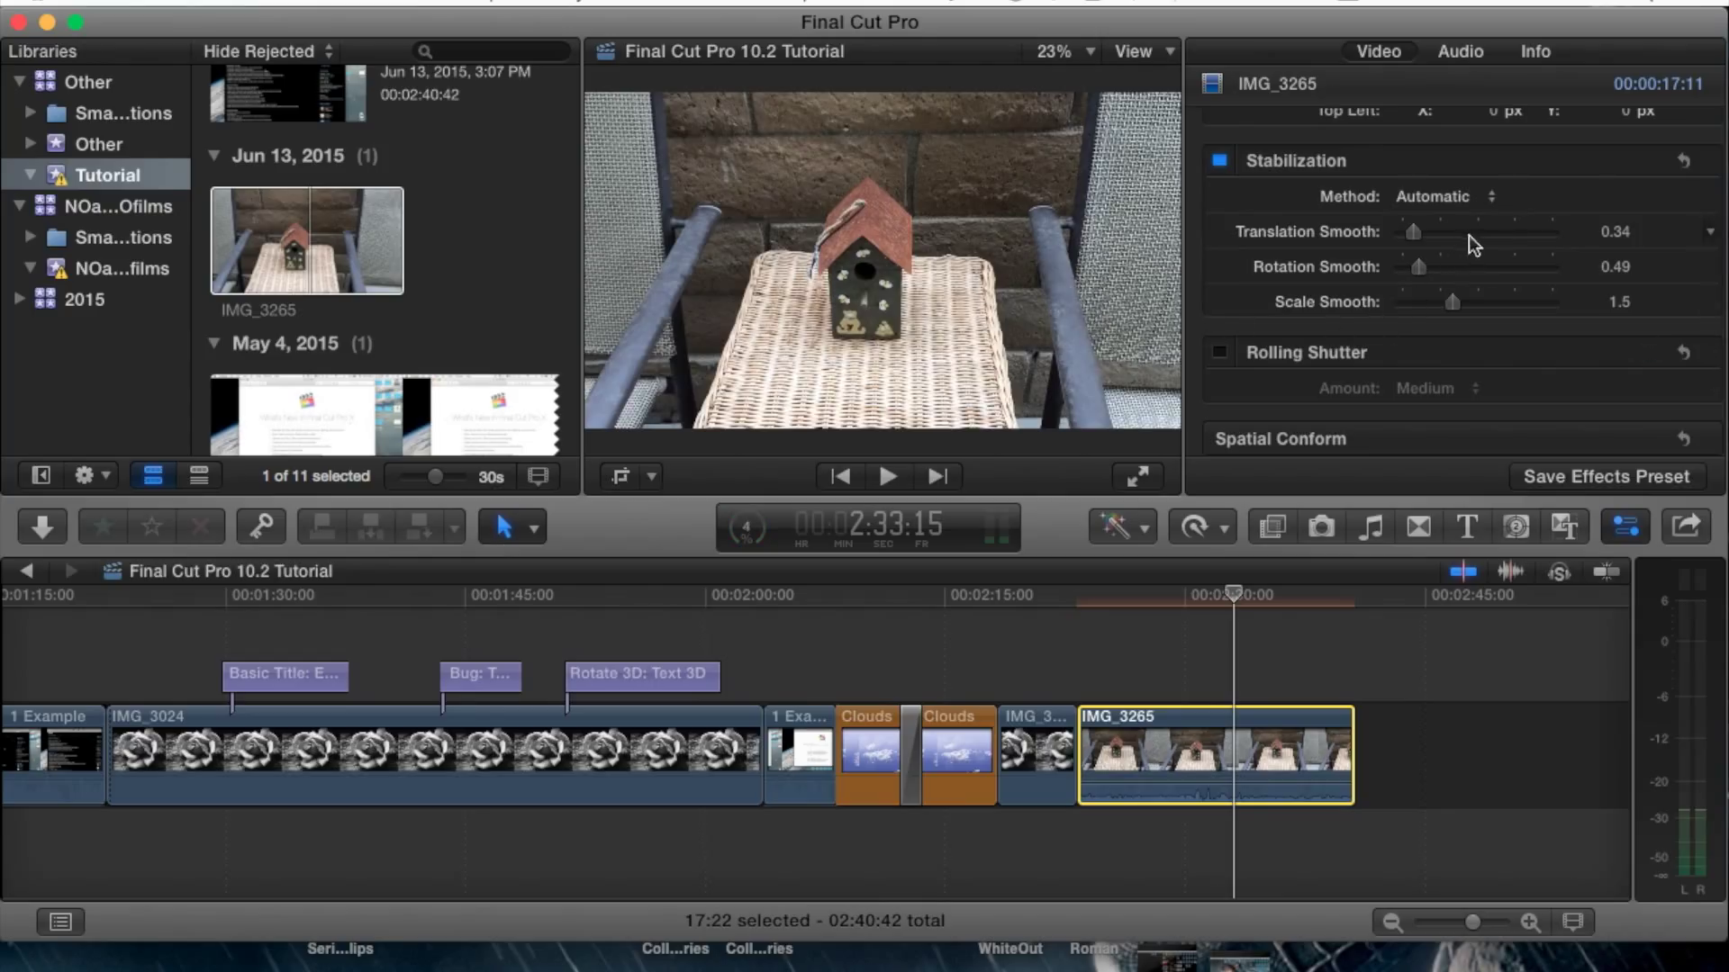
Try the SmoothCam stabilization method, then switch to InertiaCam
left_click(1487, 194)
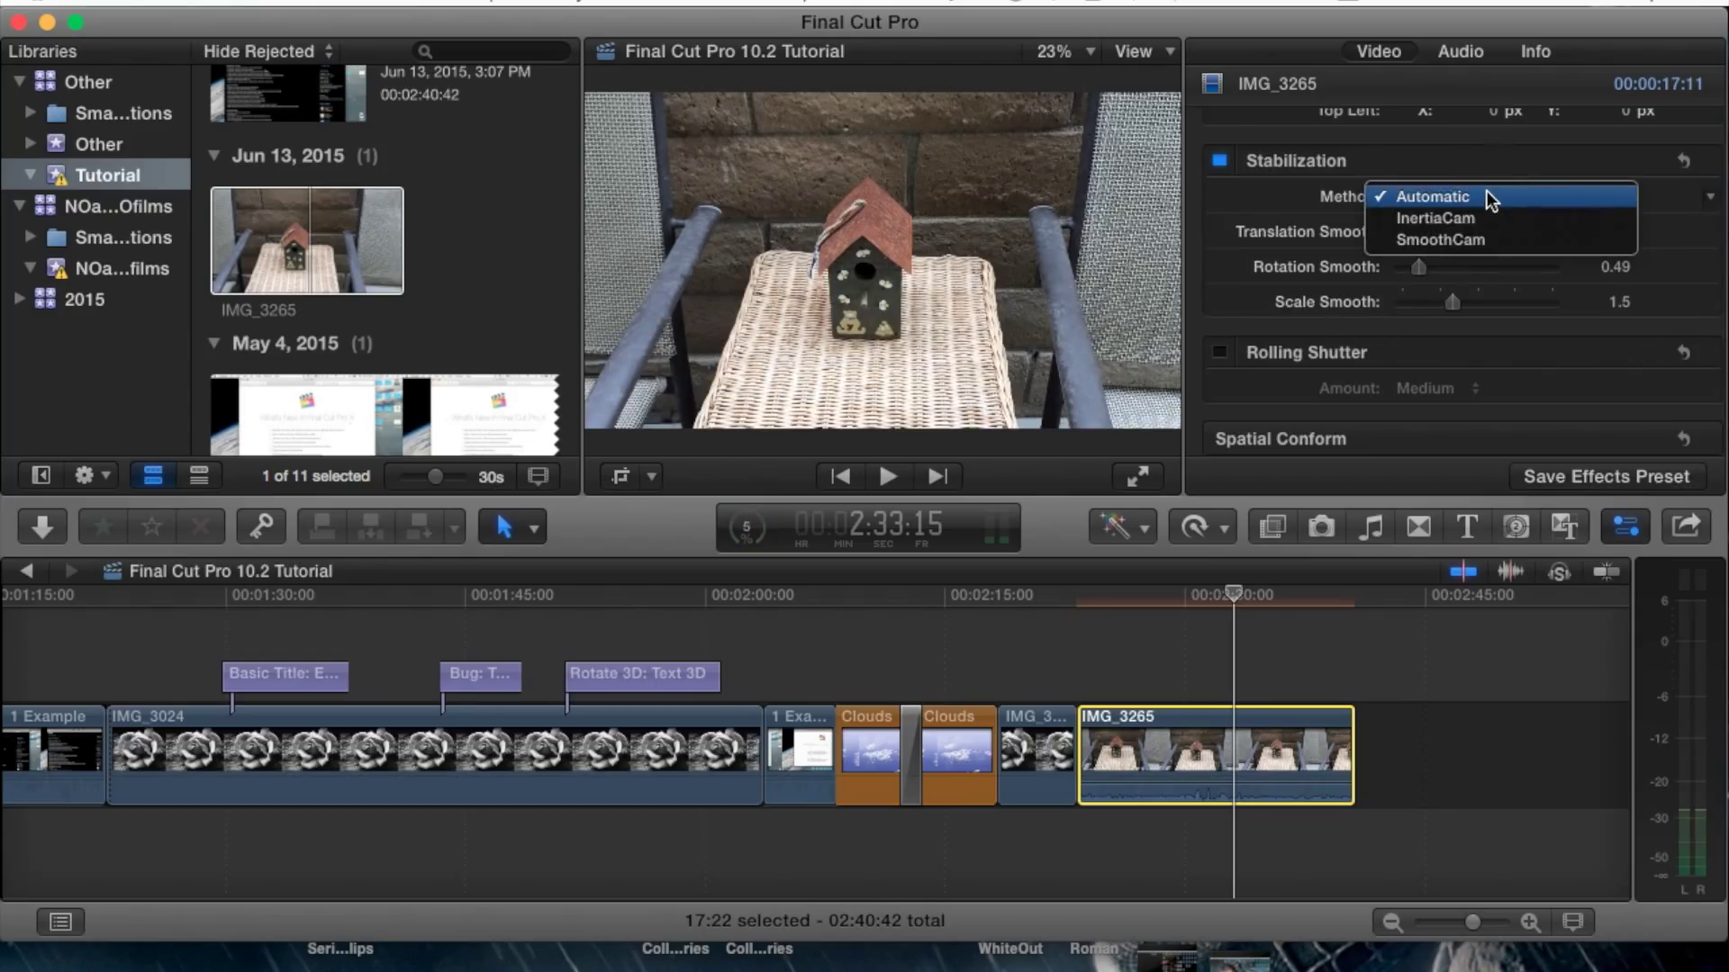
left_click(1490, 242)
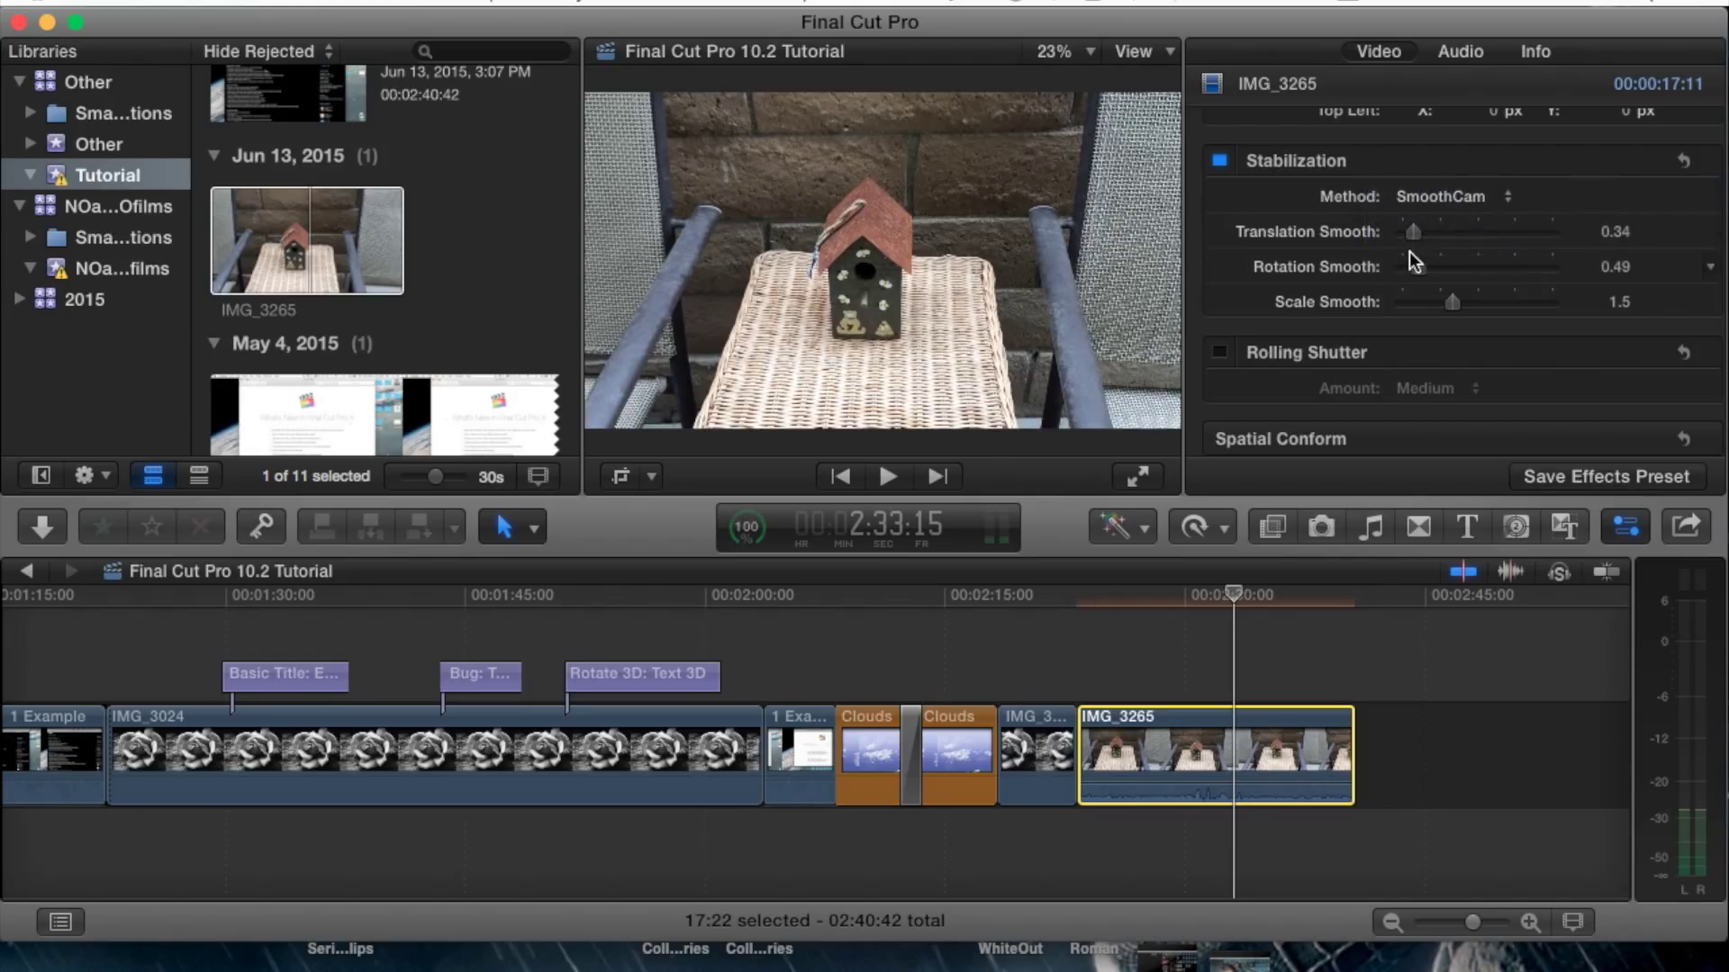
left_click(1457, 201)
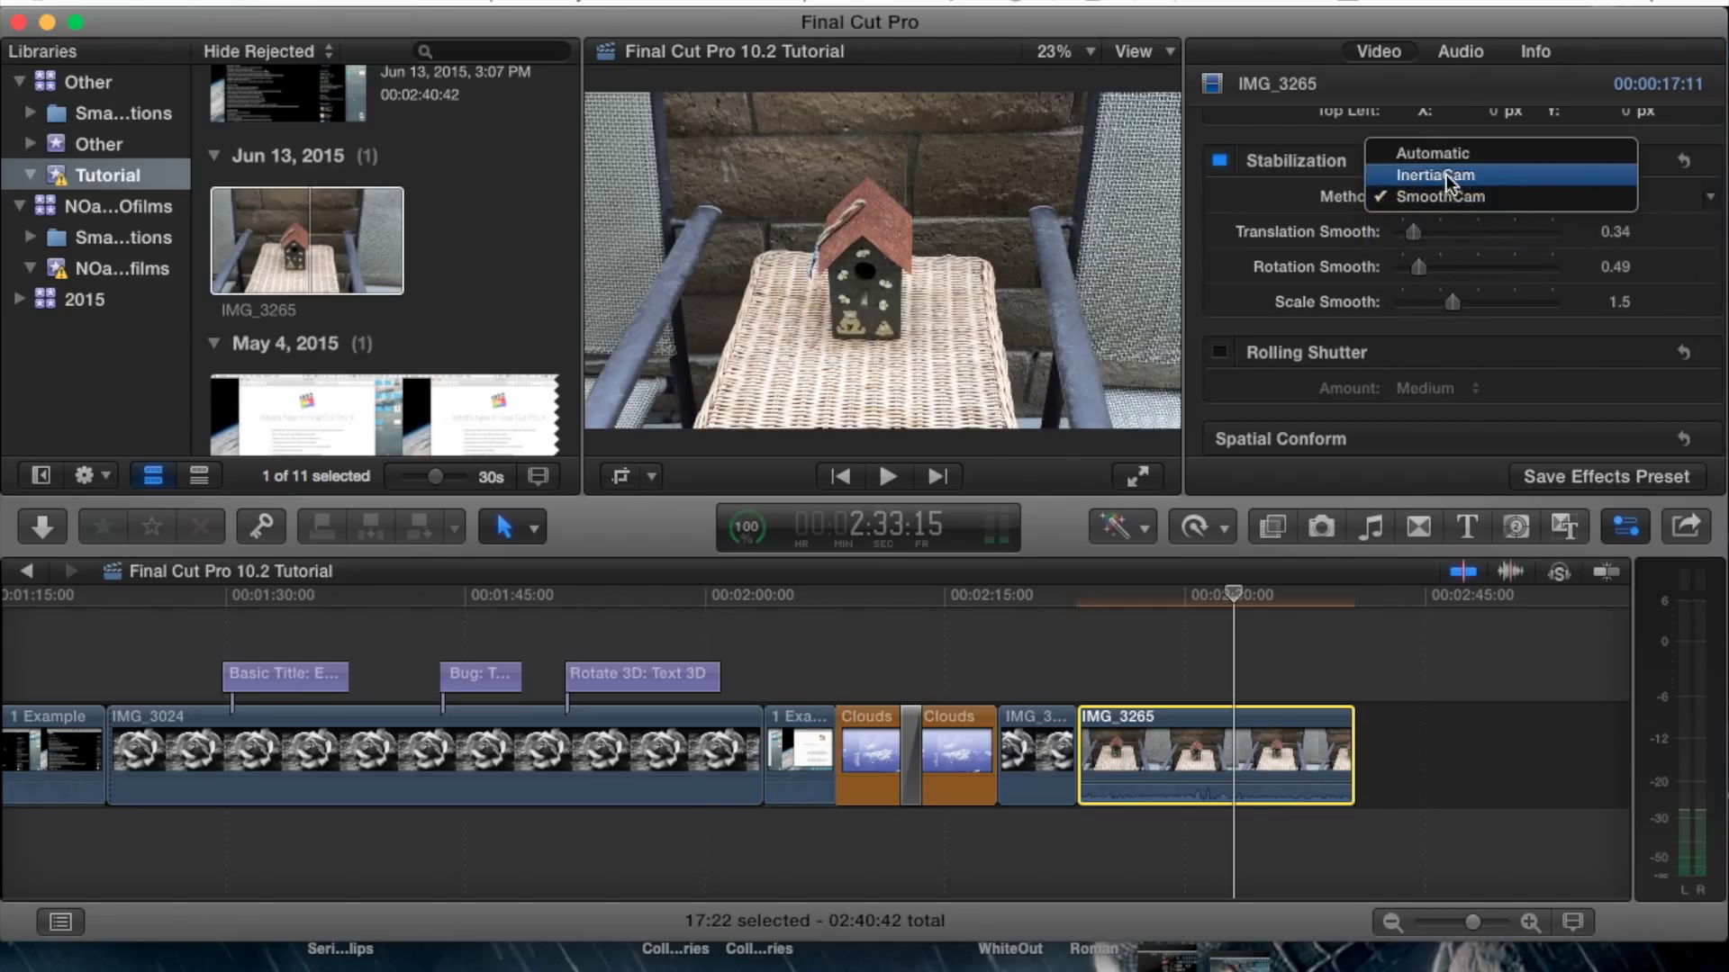
left_click(1447, 174)
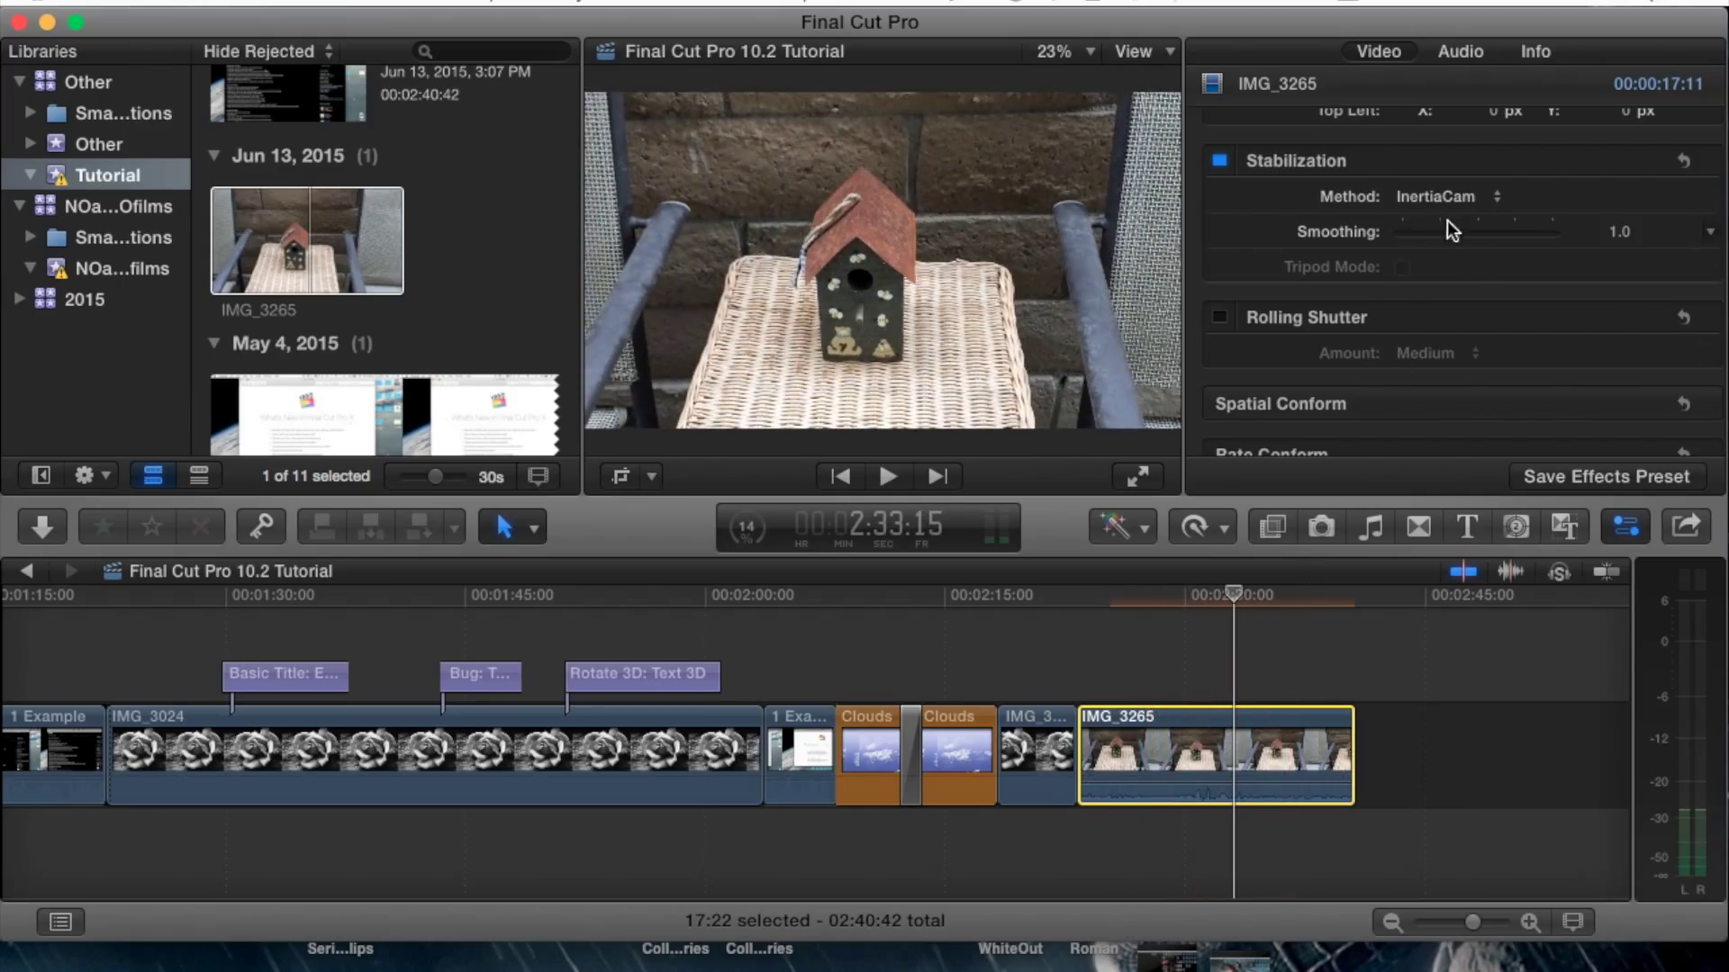
Set the InertiaCam Smoothing to about 1.53, after first raising it to 1.84
left_click_drag(1457, 234, 1501, 229)
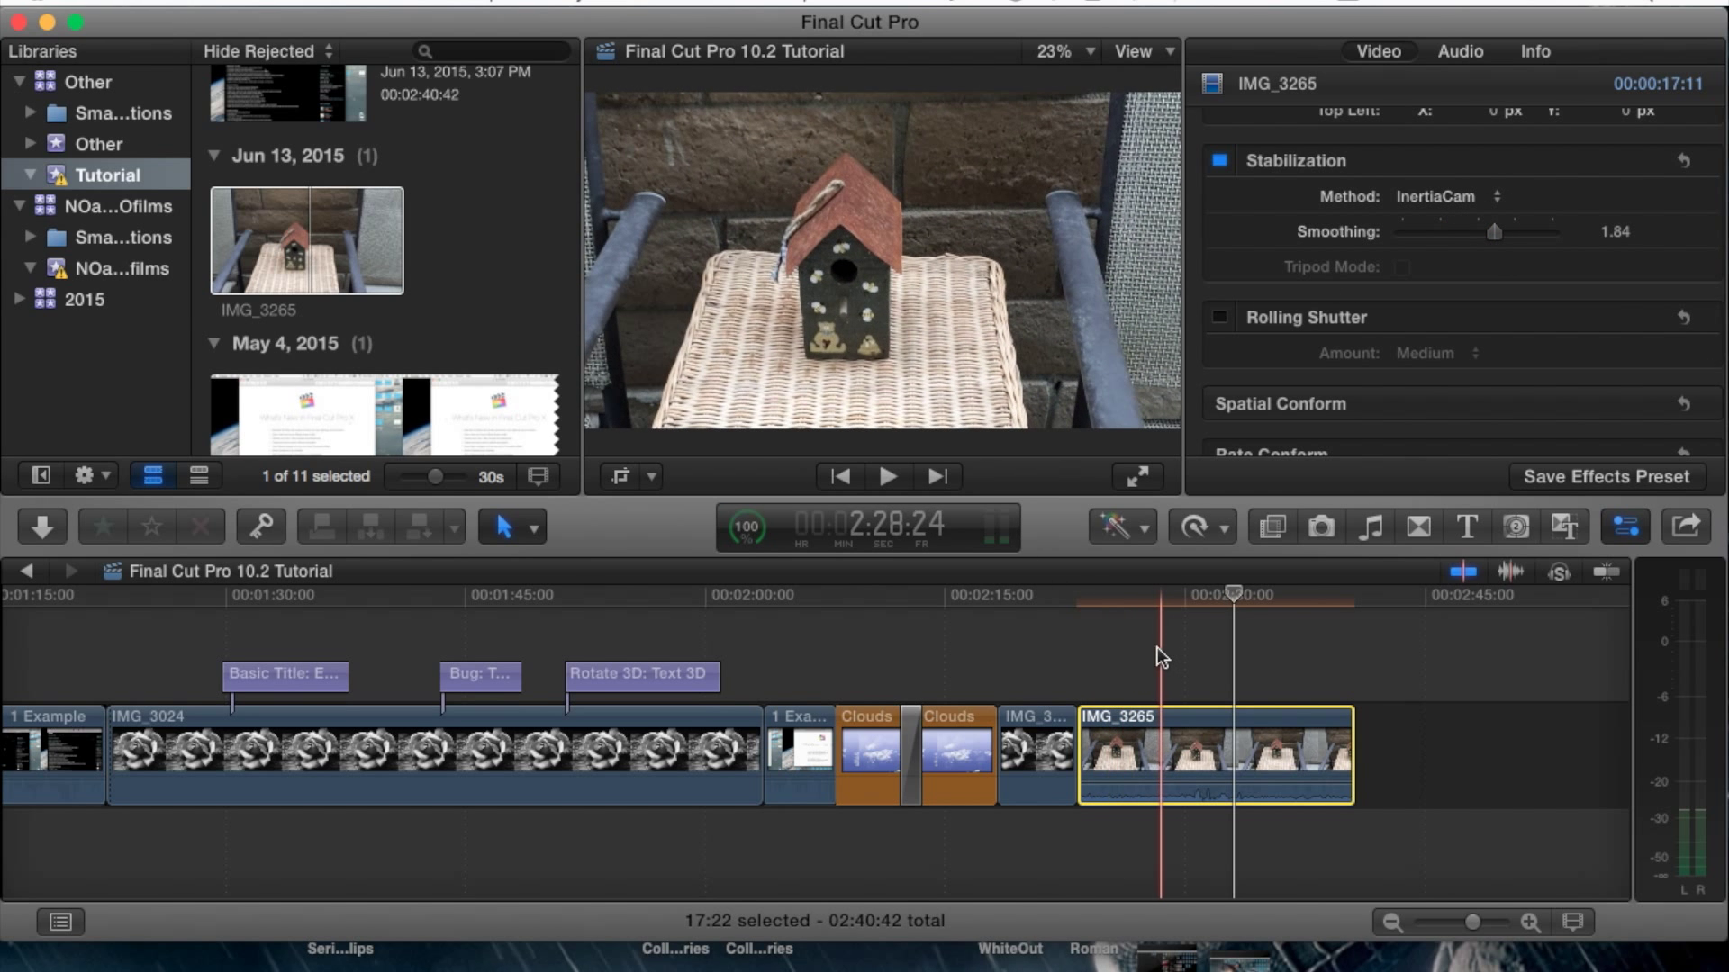
scroll(1525, 227, "up", 2)
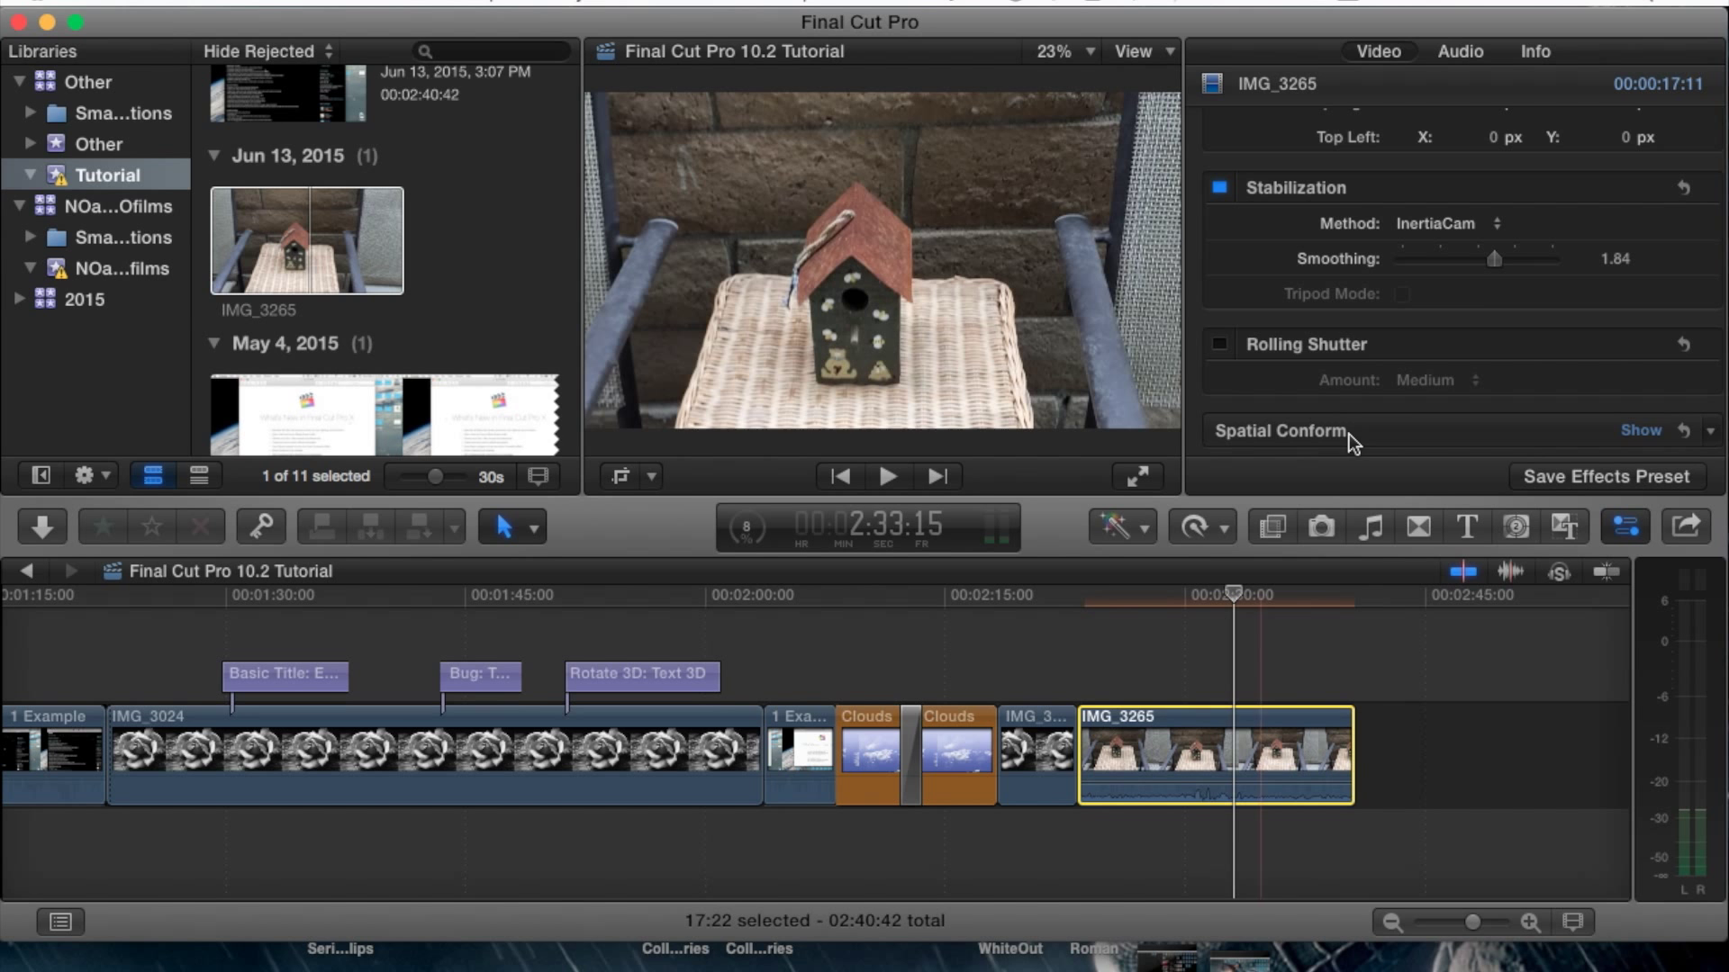
mouse_move(1493, 258)
left_mouse_down()
mouse_move(1420, 258)
mouse_move(1516, 262)
mouse_move(1478, 263)
left_mouse_up()
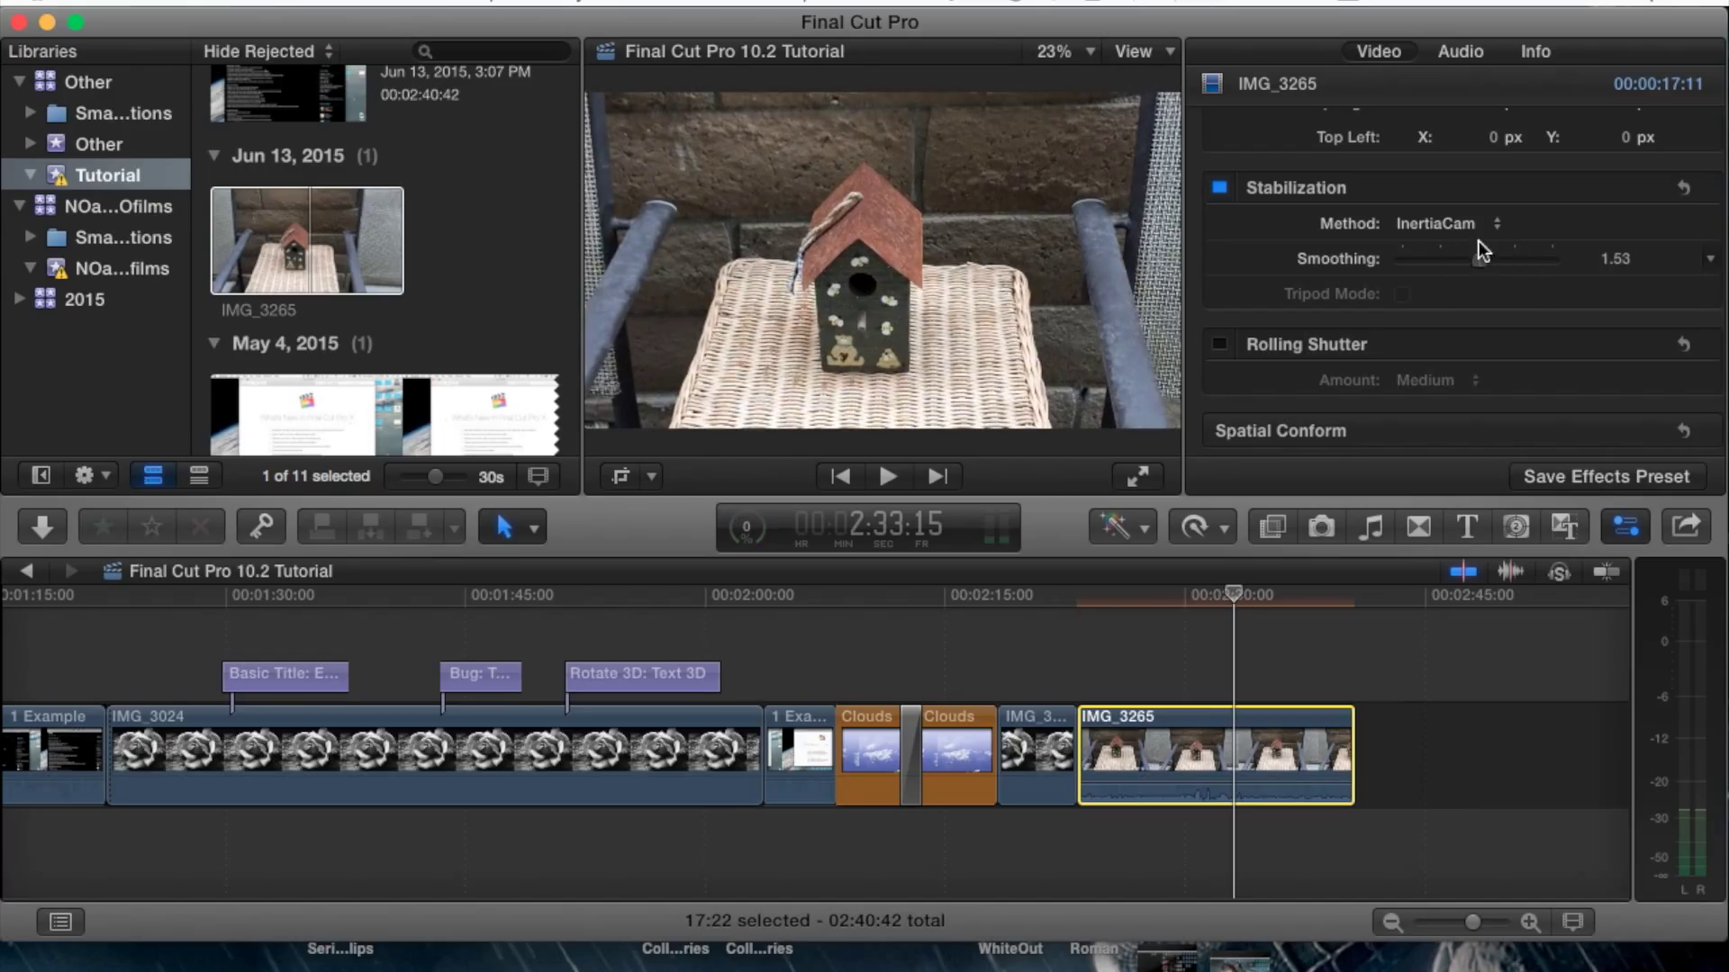
Switch stabilization back to Automatic and raise Rotation Smooth to 2.21
left_click(1476, 225)
left_click(1449, 201)
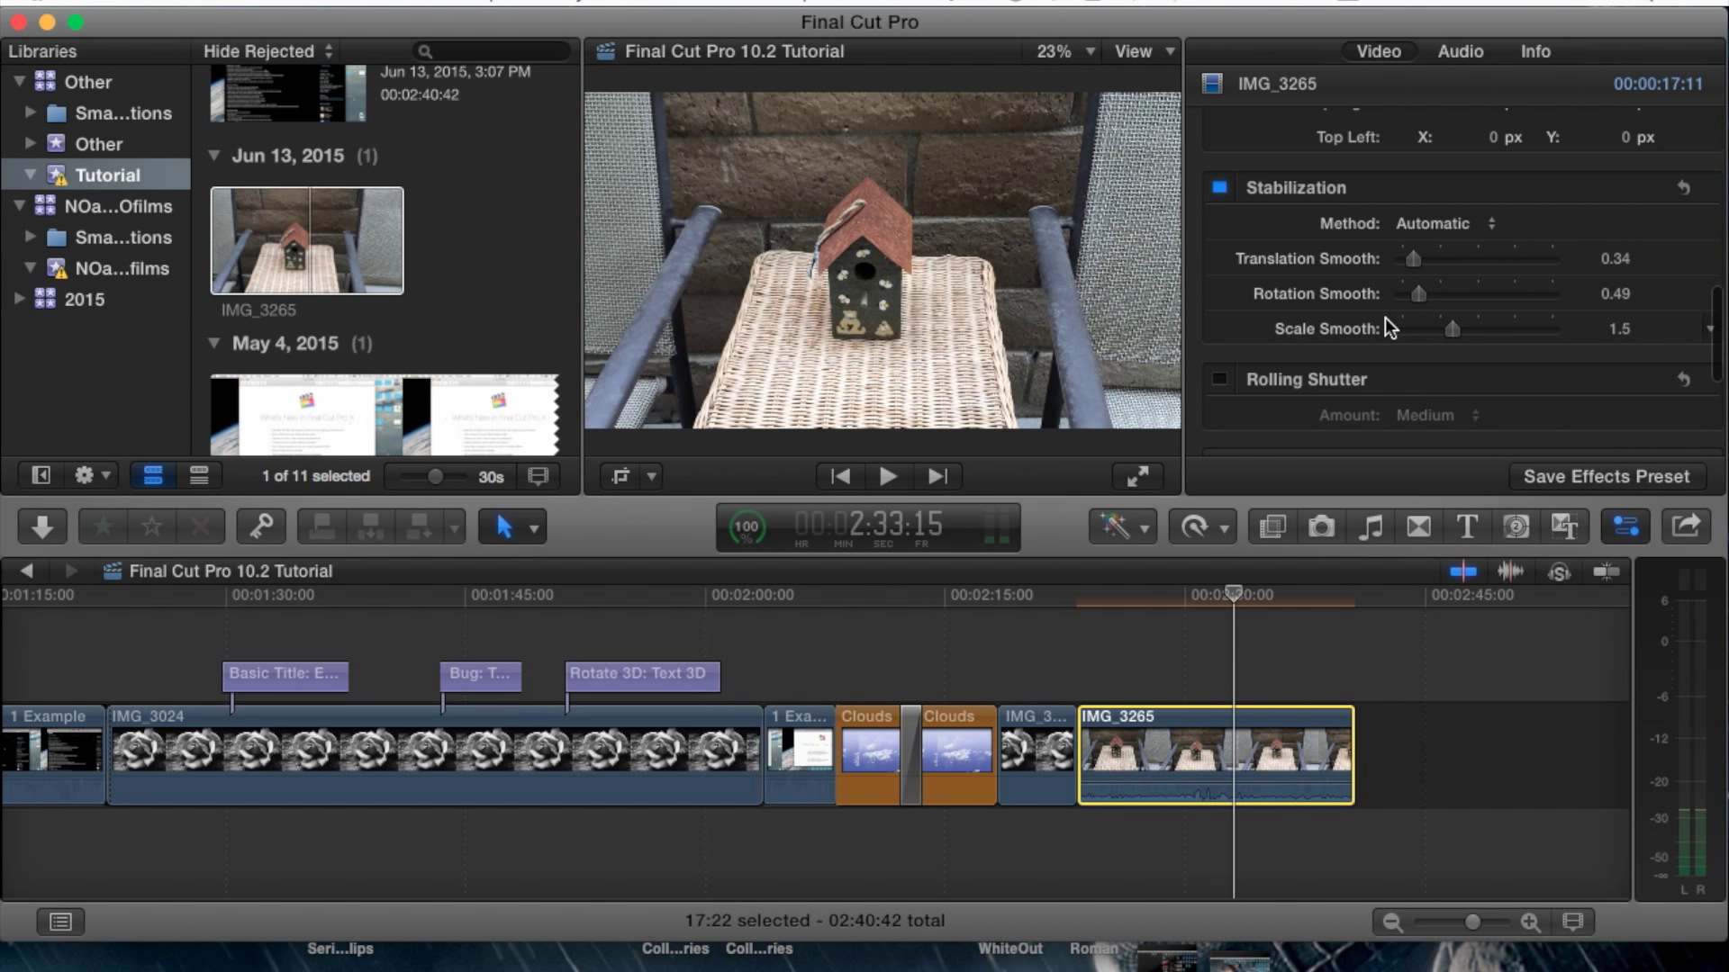
left_click_drag(1420, 292, 1477, 295)
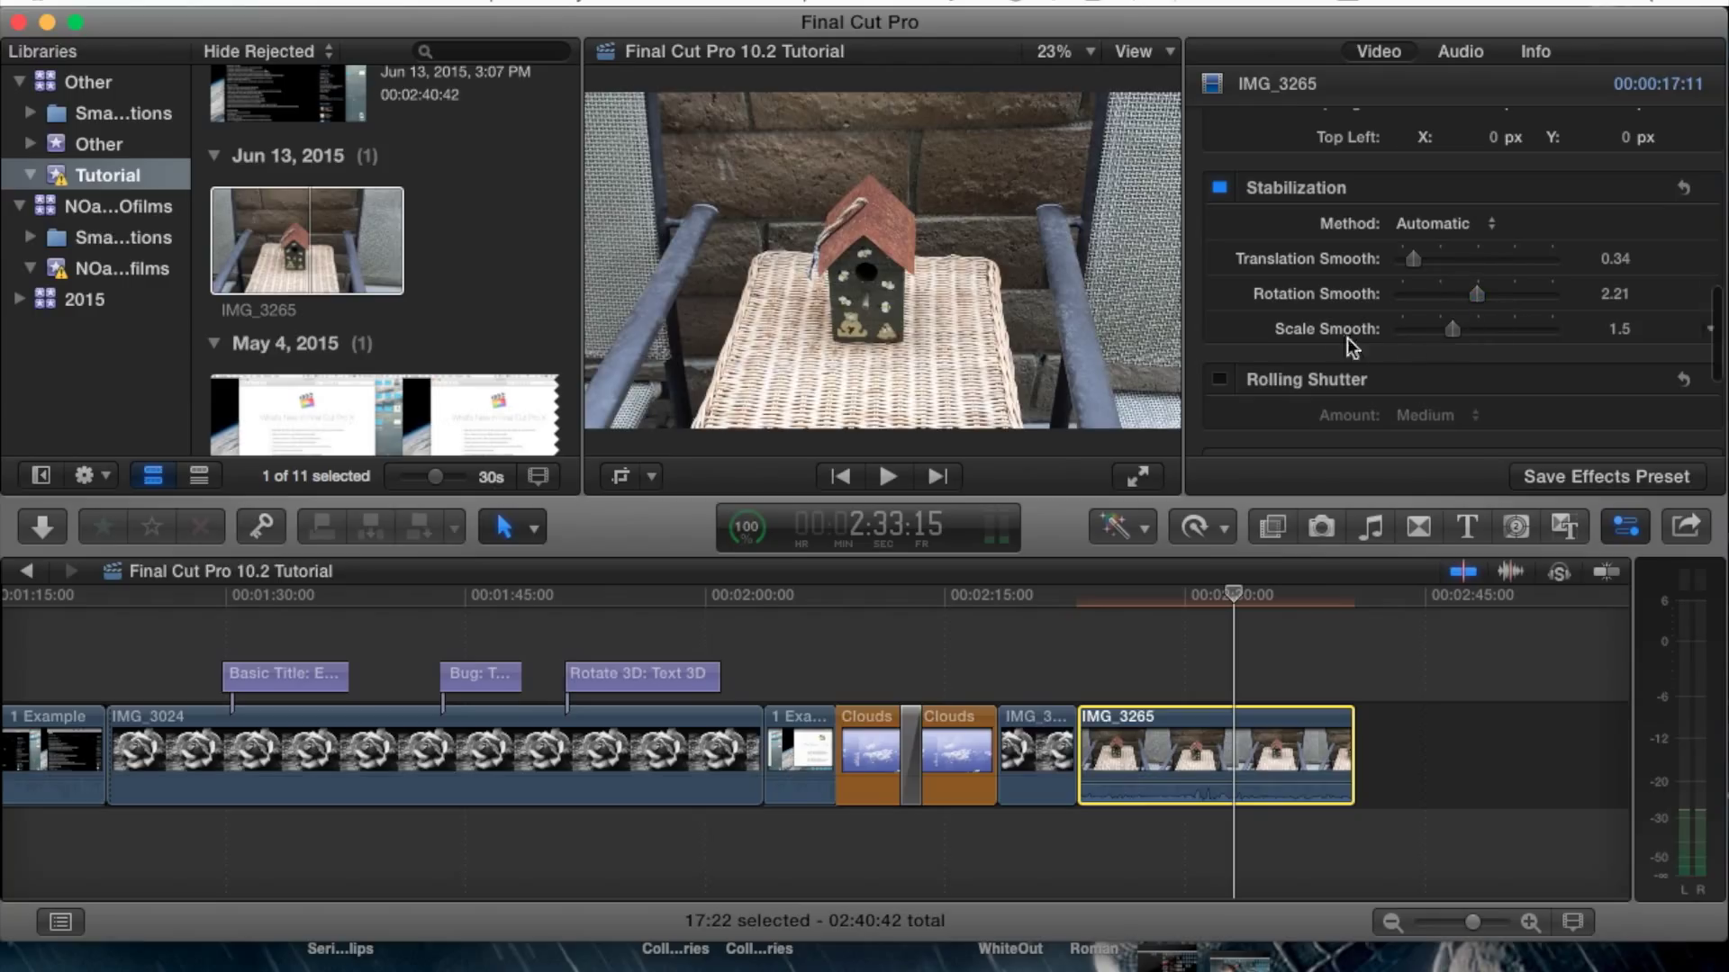